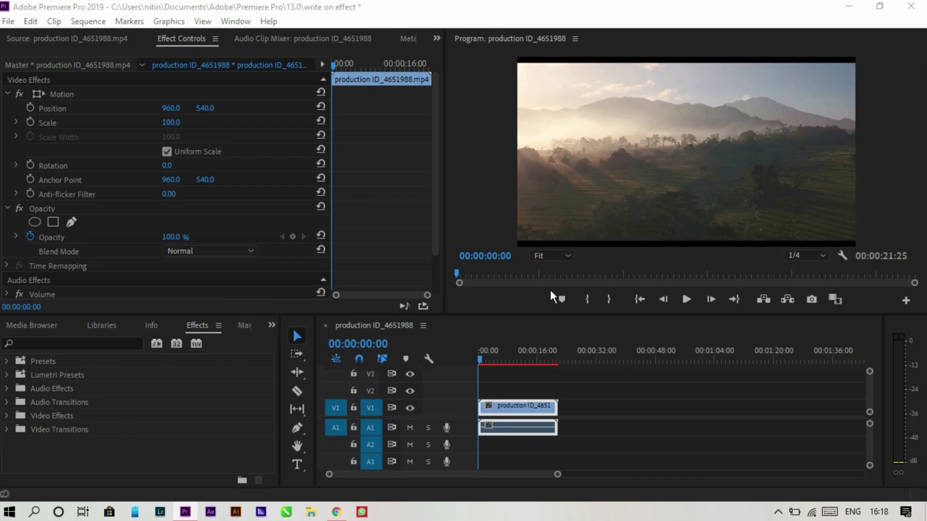
Play the landscape clip in the sequence and stop the playhead at 00:00:08:03
{"action": "left_click_drag", "start_coordinate": [558, 477], "coordinate": [520, 475]}
{"action": "key", "text": "space"}
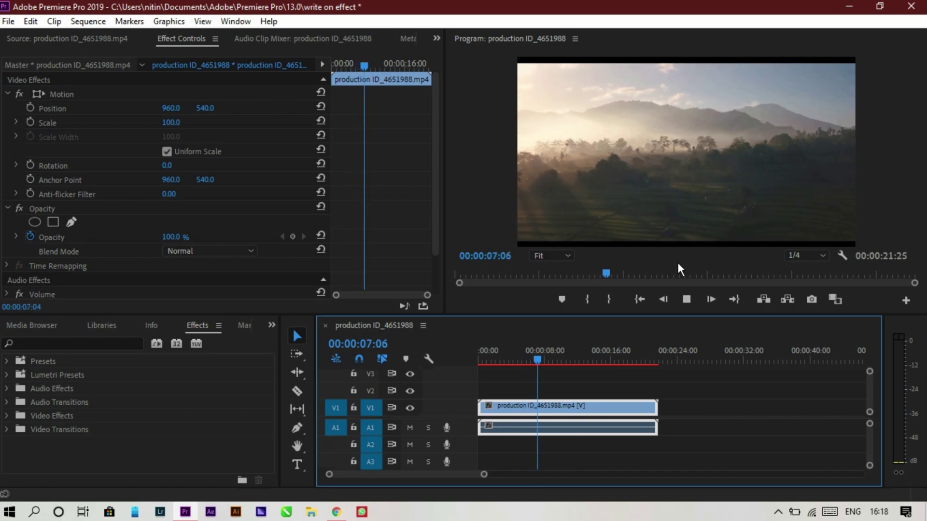
{"action": "key", "text": "space"}
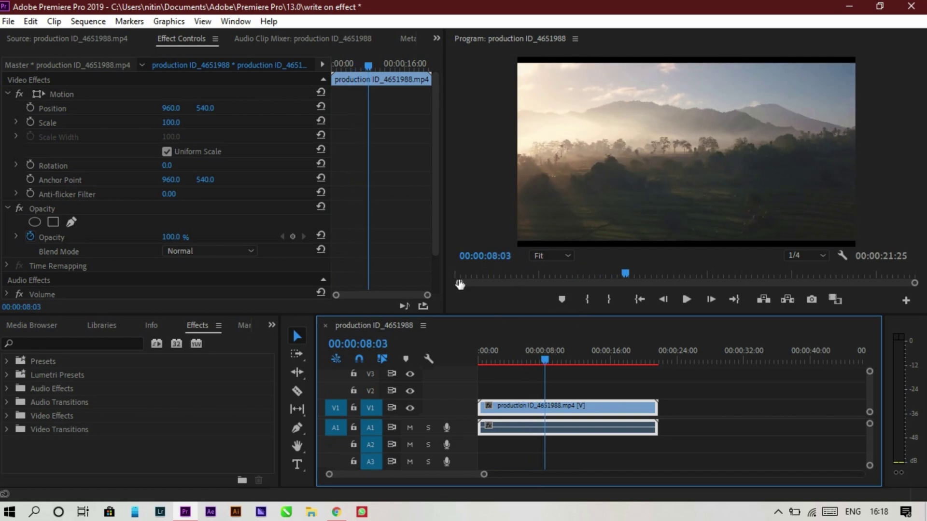
Create a new legacy title with the default settings
{"action": "left_click", "coordinate": [6, 22]}
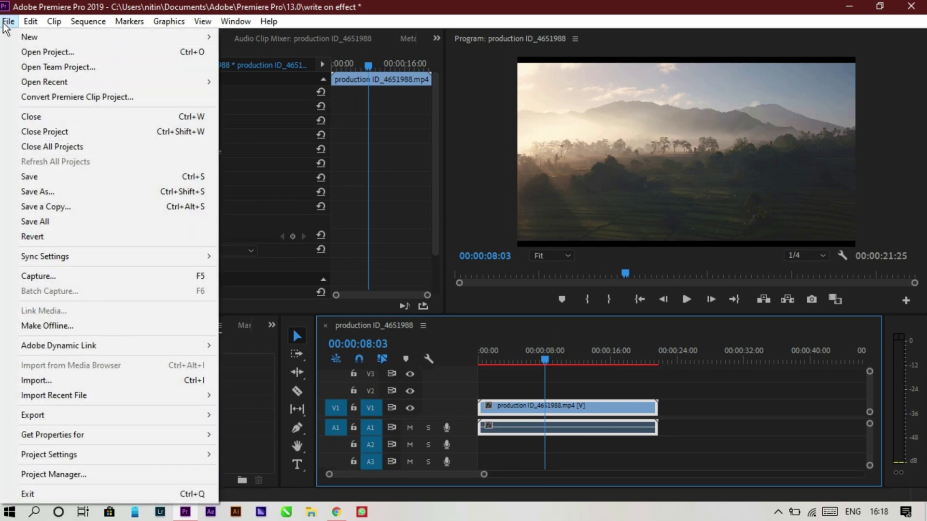
{"action": "mouse_move", "coordinate": [158, 35]}
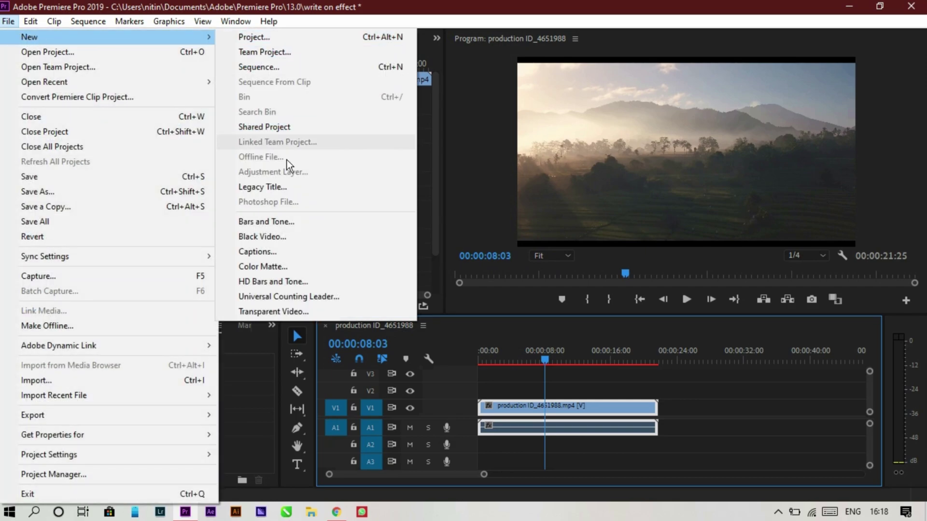
{"action": "left_click", "coordinate": [292, 185]}
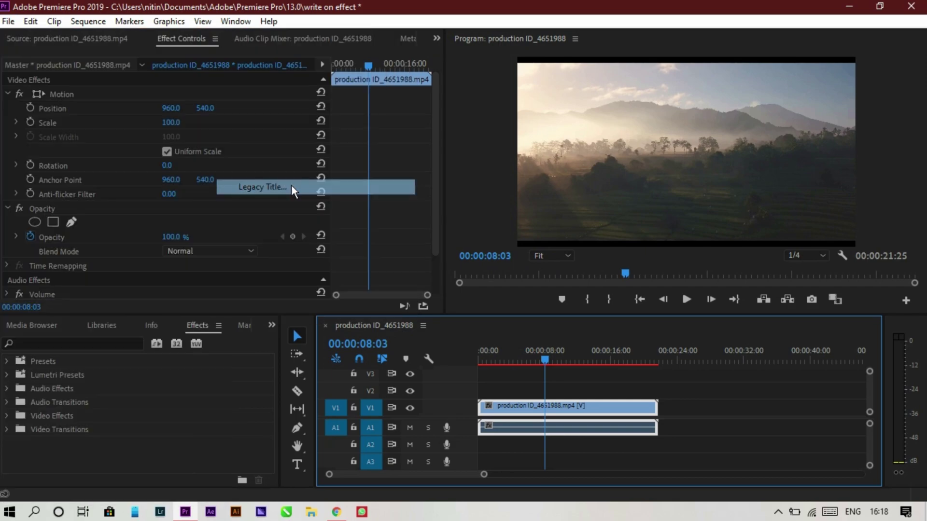
{"action": "left_click", "coordinate": [495, 323]}
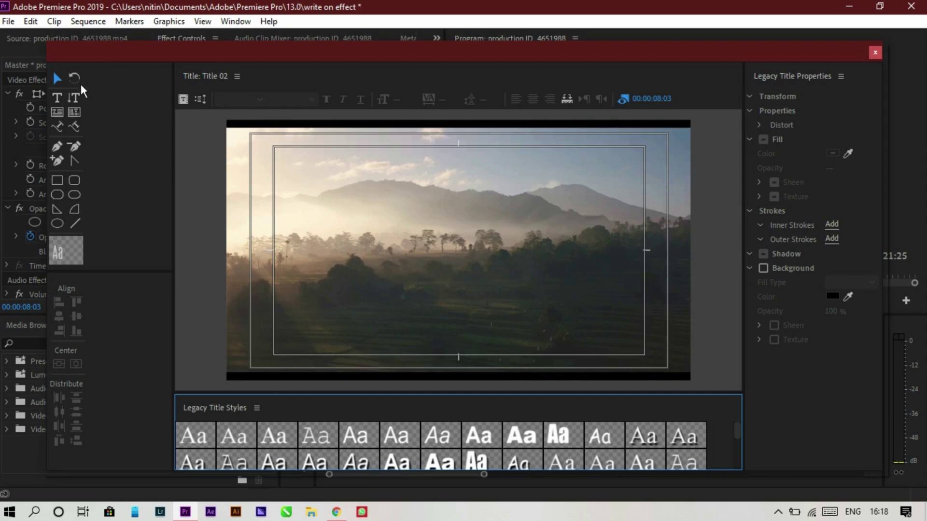
Draw a text box about 1133 by 467 over the middle of the title frame and center-align its text
{"action": "left_click", "coordinate": [58, 98]}
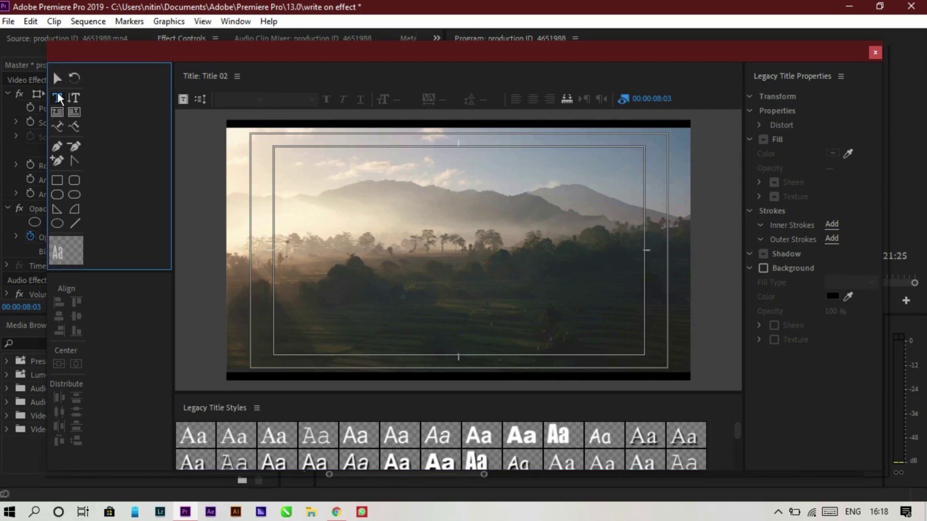
{"action": "left_click_drag", "start_coordinate": [332, 208], "coordinate": [606, 321]}
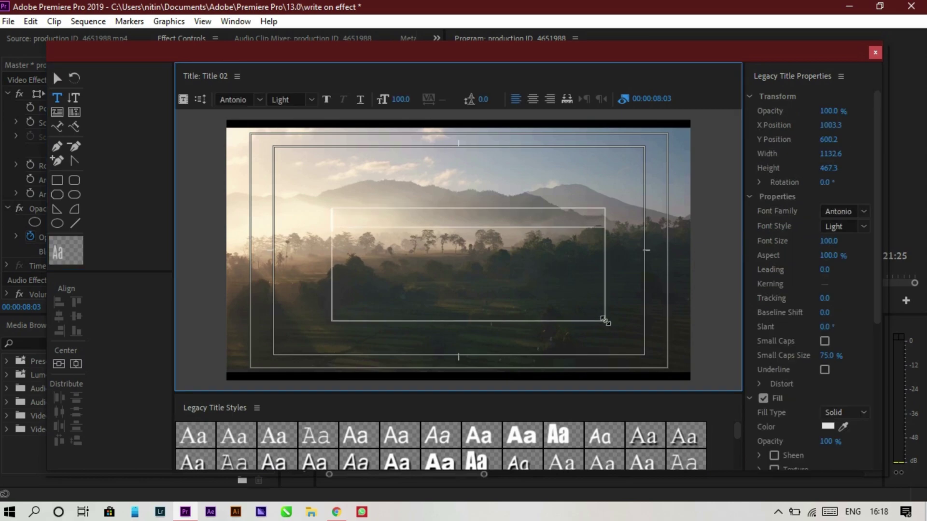
{"action": "left_click", "coordinate": [534, 104]}
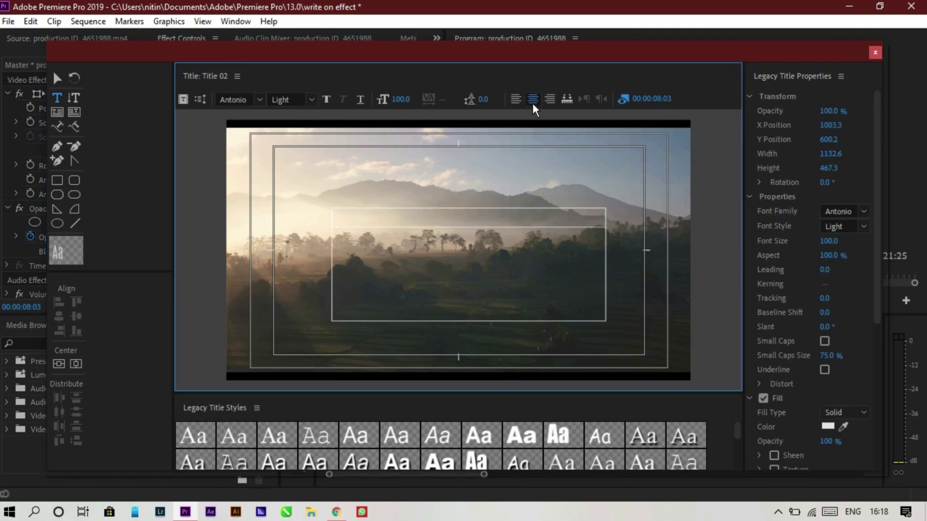
Enter INDIA in the text box using the Gloss And Bloom font with kerning 26
{"action": "left_click", "coordinate": [259, 101]}
{"action": "left_click_drag", "start_coordinate": [380, 125], "coordinate": [378, 204]}
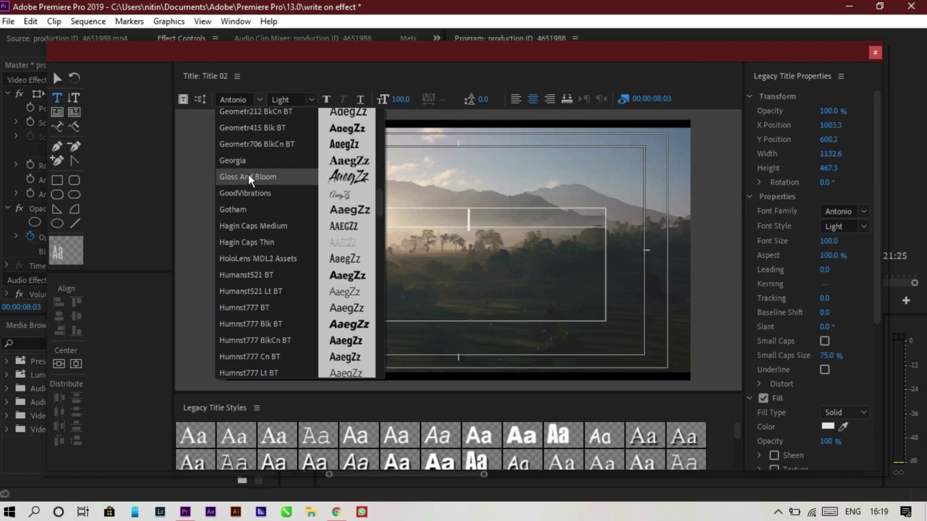
{"action": "key", "text": "Escape"}
{"action": "type", "text": "I"}
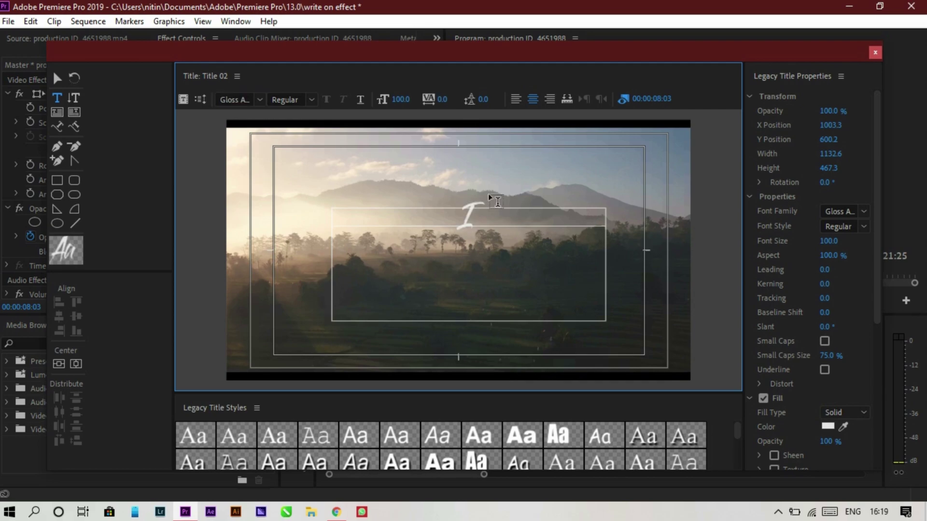
{"action": "type", "text": "MDIA"}
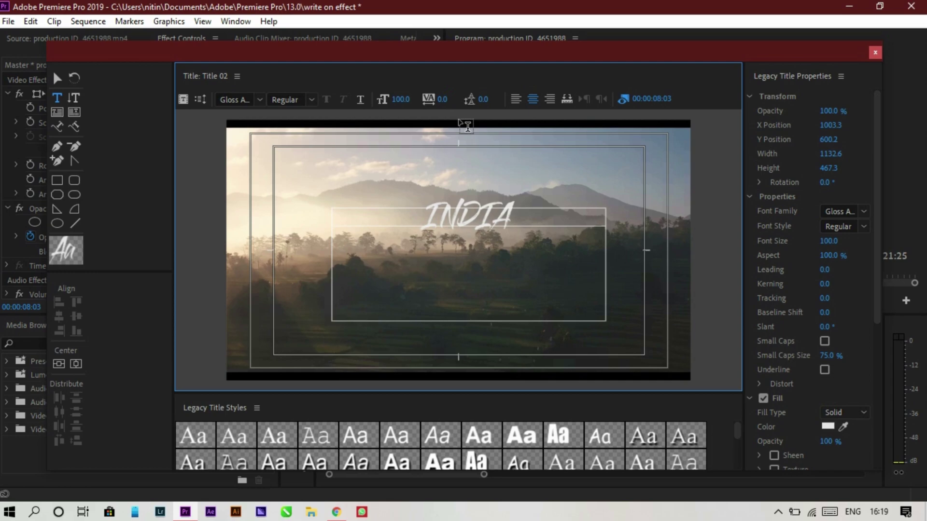
{"action": "mouse_move", "coordinate": [447, 100]}
{"action": "left_mouse_down"}
{"action": "mouse_move", "coordinate": [464, 100]}
{"action": "mouse_move", "coordinate": [443, 100]}
{"action": "mouse_move", "coordinate": [452, 102]}
{"action": "left_mouse_up"}
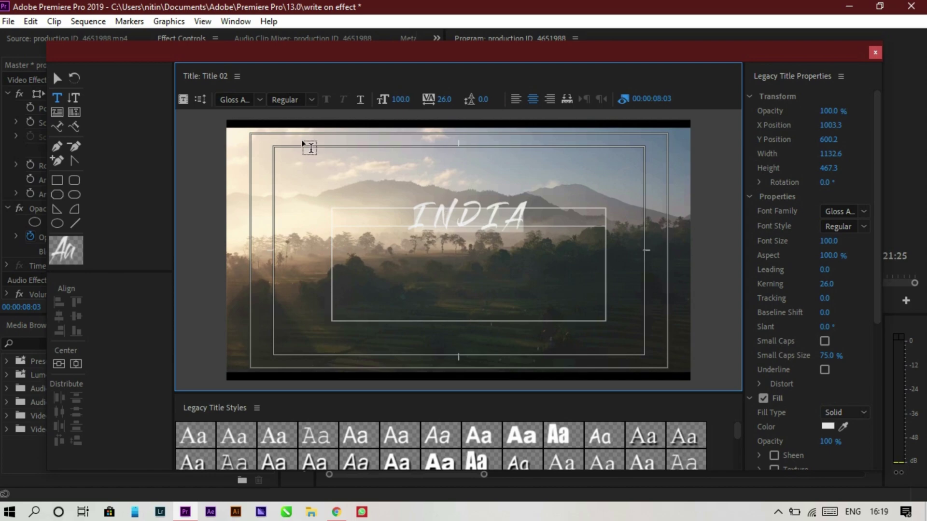
Shorten the INDIA text box to a height of about 197 and set the font size to 174
{"action": "left_click", "coordinate": [57, 77]}
{"action": "left_click", "coordinate": [486, 265]}
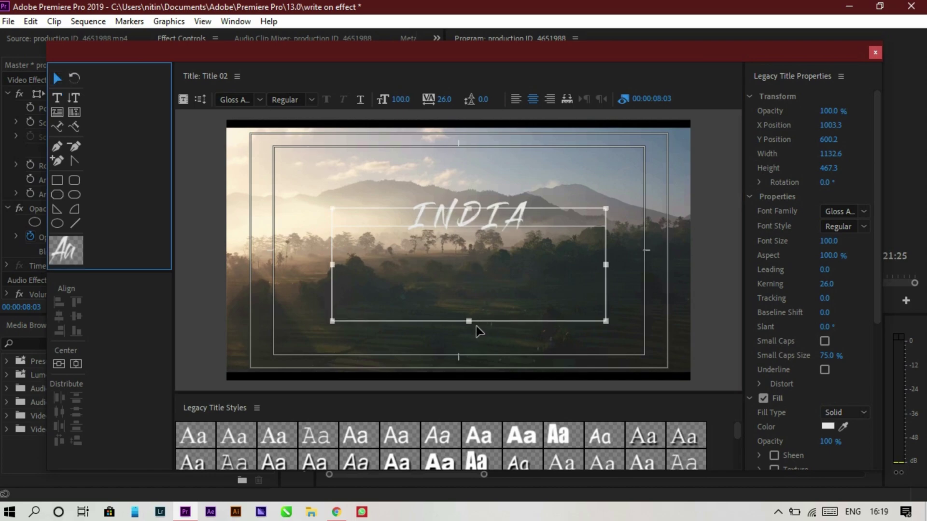
{"action": "left_click_drag", "start_coordinate": [471, 322], "coordinate": [472, 255]}
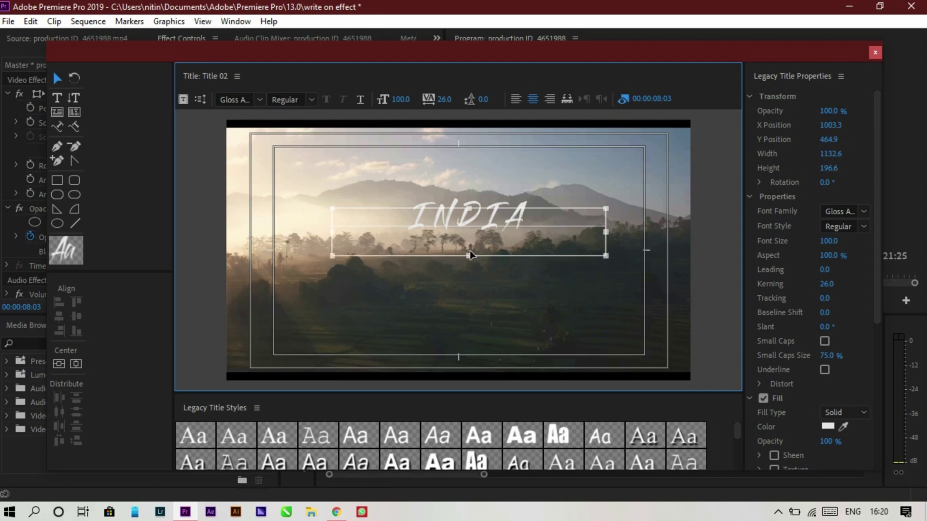
{"action": "left_click_drag", "start_coordinate": [400, 99], "coordinate": [436, 99]}
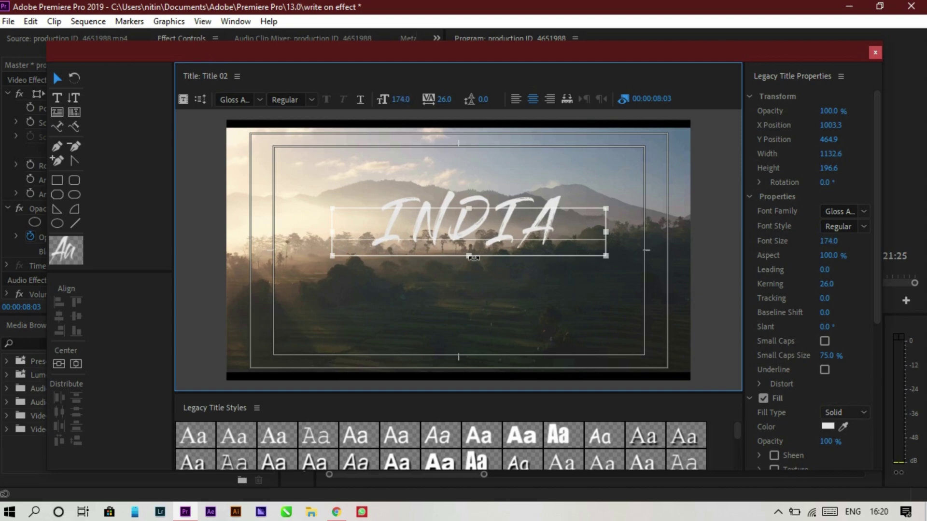
Trim the text box height to about 180 and center it horizontally and vertically in the frame
{"action": "left_click_drag", "start_coordinate": [469, 258], "coordinate": [470, 253]}
{"action": "left_click", "coordinate": [59, 364]}
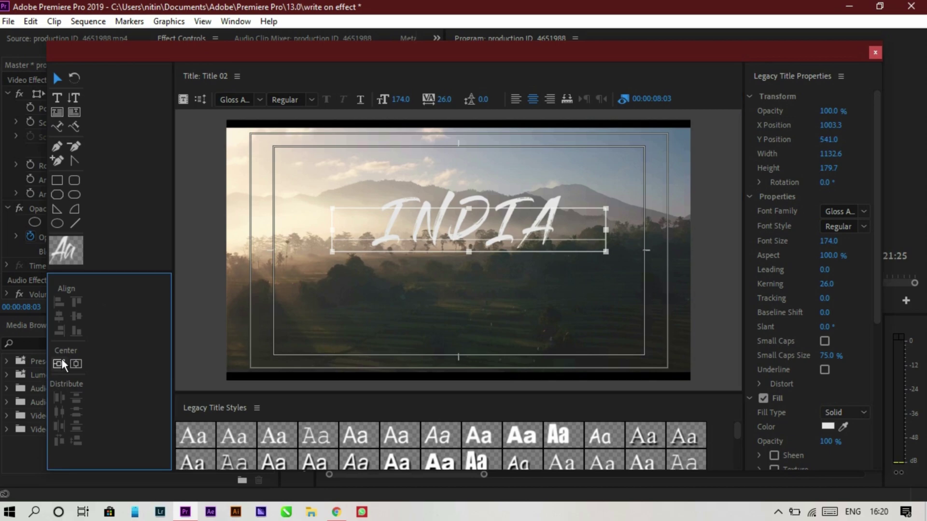
{"action": "left_click", "coordinate": [76, 364]}
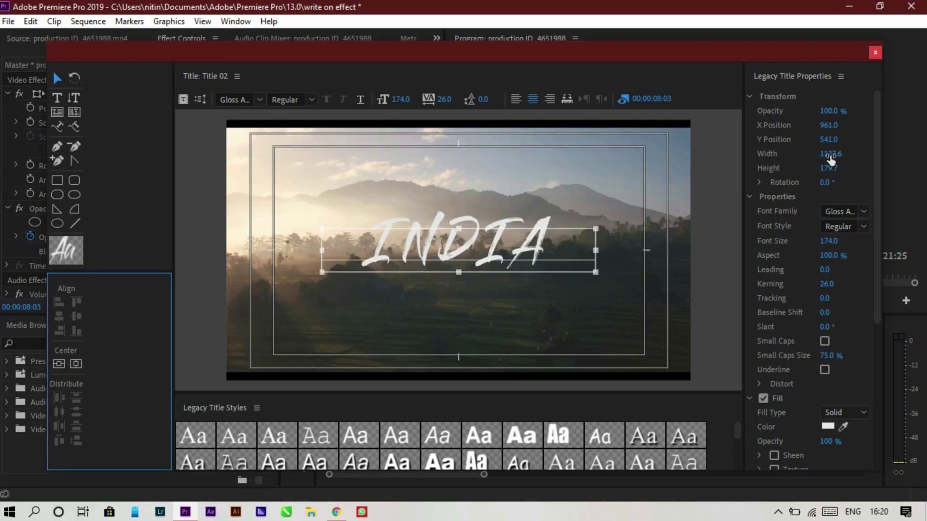
Fill the INDIA text with bright green, hue 108°, and close the title editor
{"action": "left_click", "coordinate": [829, 427]}
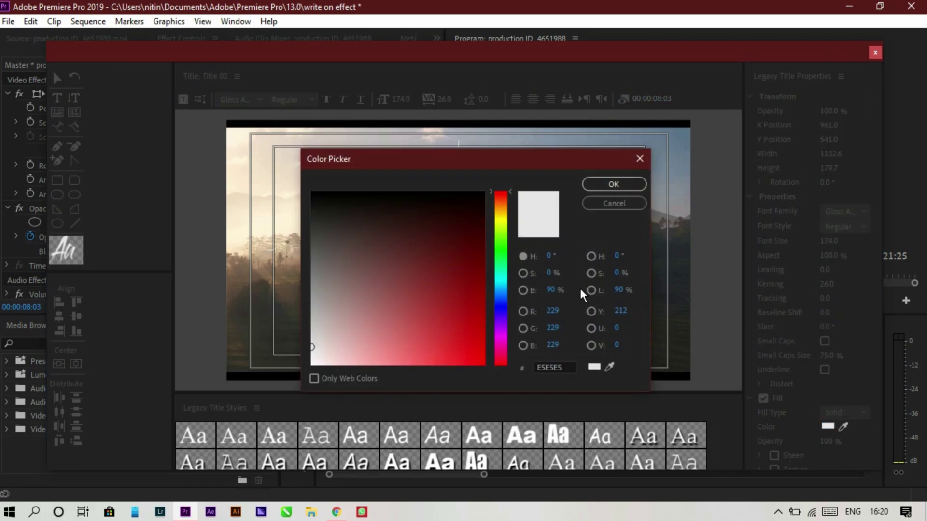
{"action": "left_click", "coordinate": [501, 244]}
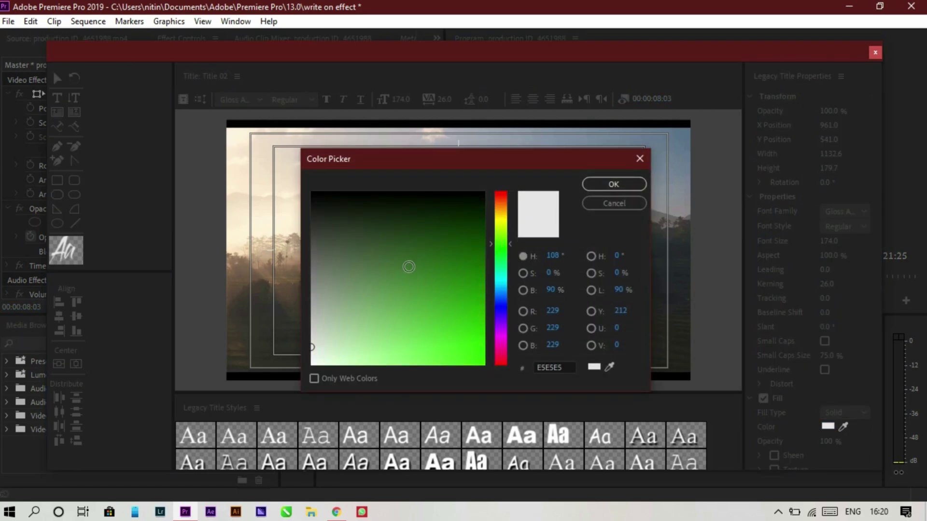
{"action": "left_click_drag", "start_coordinate": [408, 267], "coordinate": [495, 394]}
{"action": "left_click", "coordinate": [632, 183]}
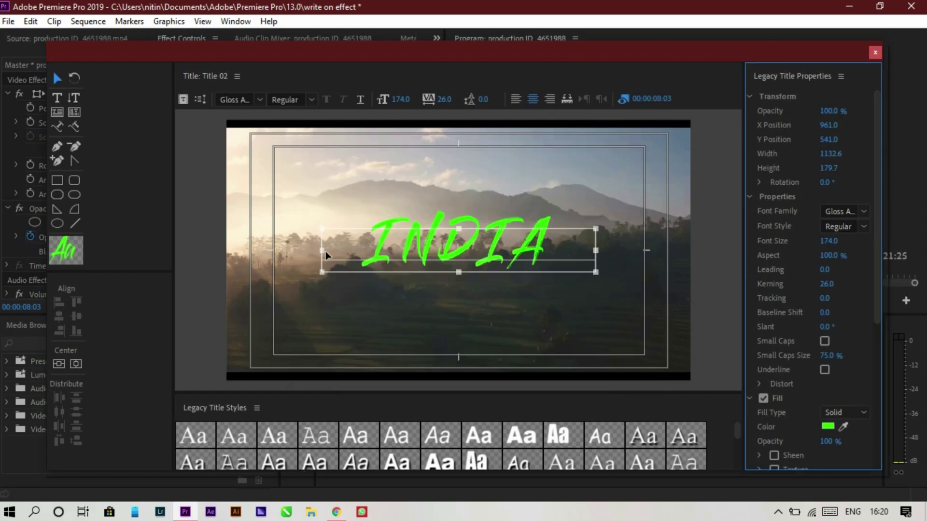
{"action": "left_click", "coordinate": [878, 51]}
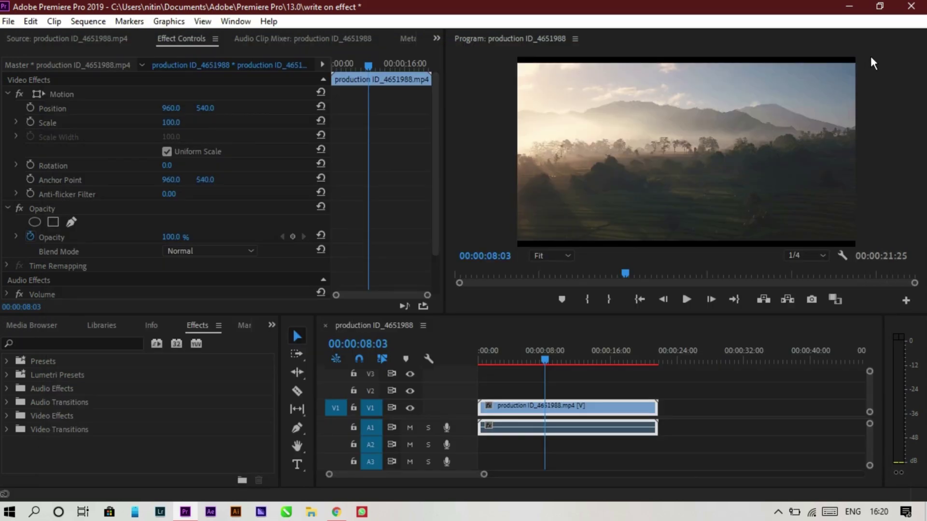
Place the INDIA title on track V2 starting at 00:00:08:03 and move the playhead to 00:00:10:10
{"action": "scroll", "coordinate": [140, 321], "scroll_direction": "up", "scroll_amount": 4}
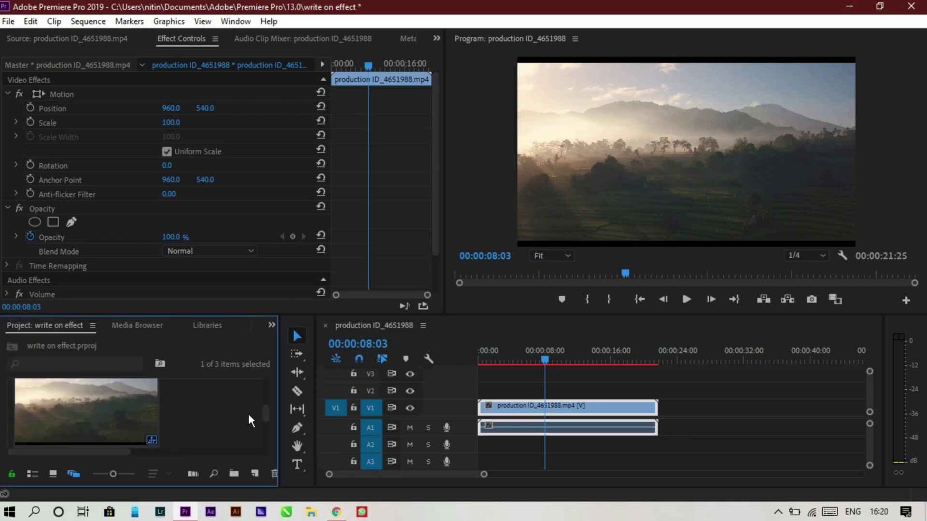
{"action": "left_click_drag", "start_coordinate": [266, 413], "coordinate": [274, 434]}
{"action": "left_click_drag", "start_coordinate": [86, 414], "coordinate": [540, 385]}
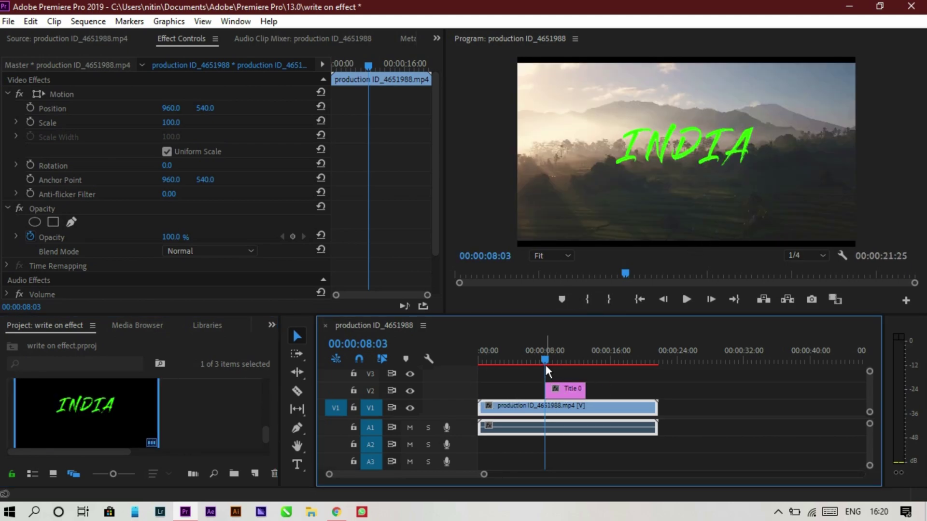
{"action": "left_click_drag", "start_coordinate": [546, 358], "coordinate": [564, 355]}
Create a 1920 by 1080 transparent video at 29.97 fps and place it on track V3 directly above the title
{"action": "right_click", "coordinate": [239, 395]}
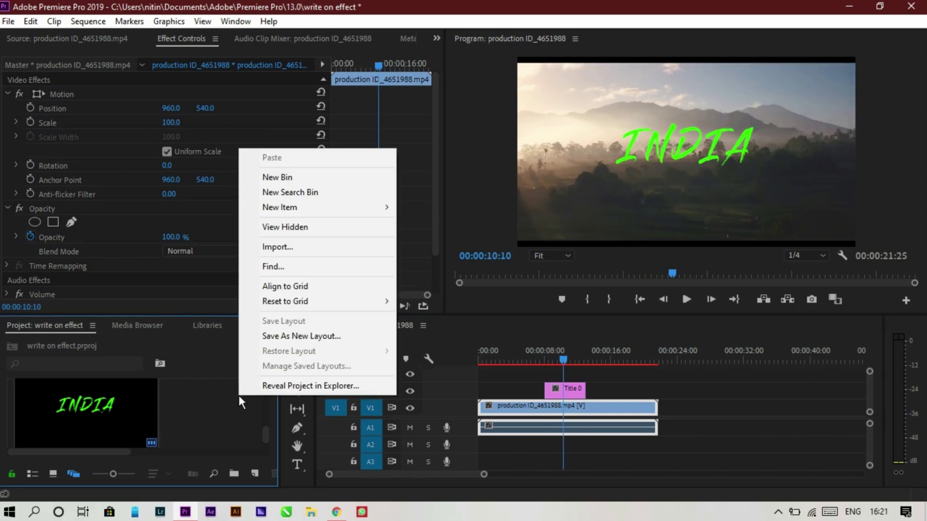
{"action": "mouse_move", "coordinate": [342, 216]}
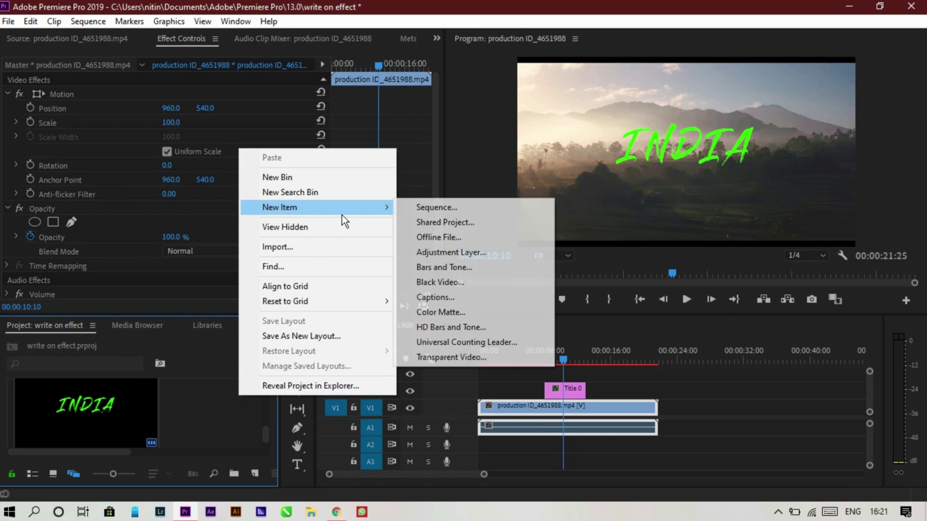
{"action": "left_click", "coordinate": [476, 357]}
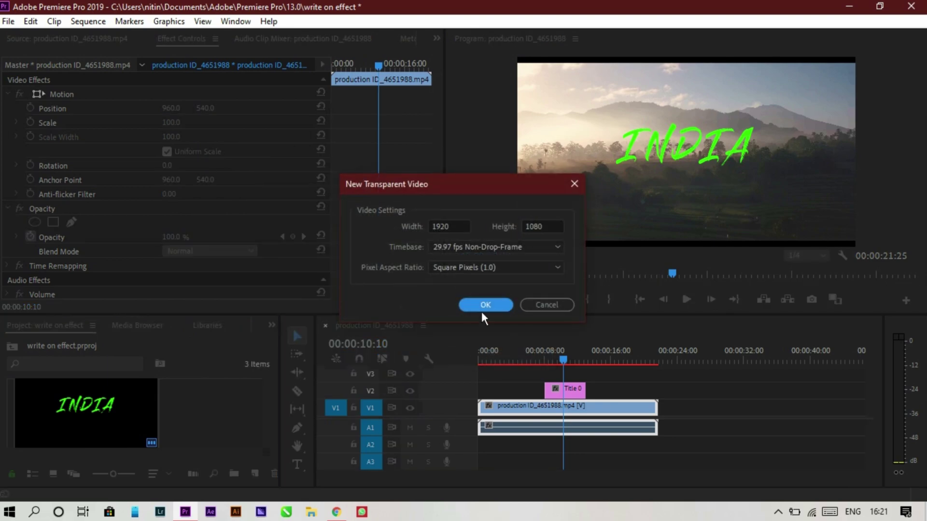
{"action": "left_click", "coordinate": [487, 304]}
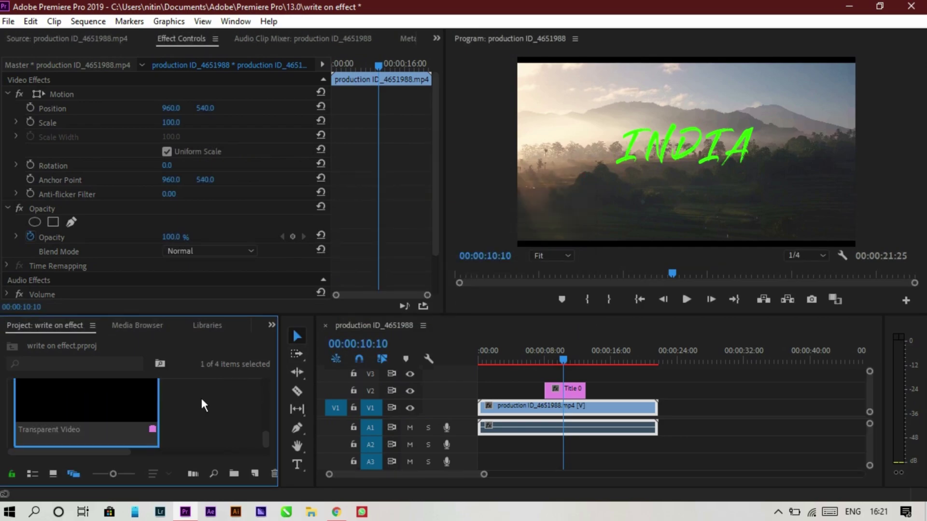
{"action": "left_click_drag", "start_coordinate": [80, 409], "coordinate": [560, 377]}
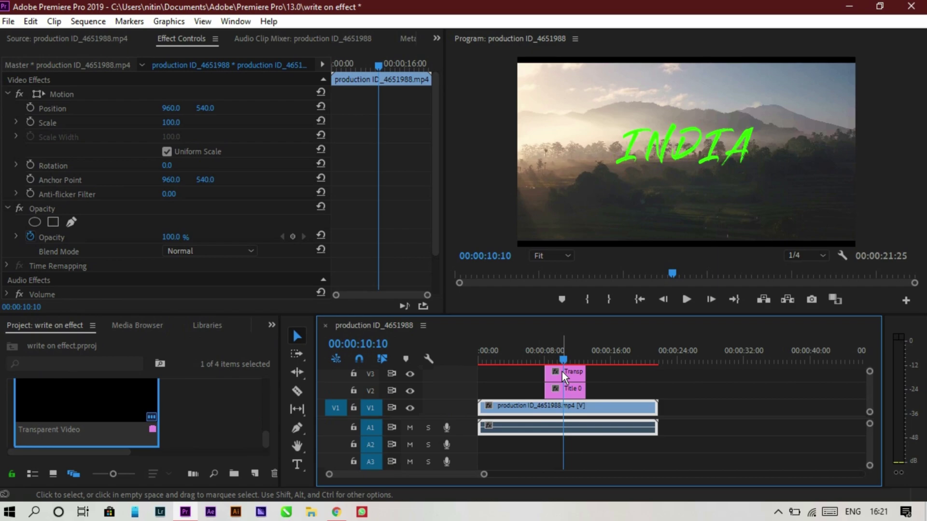
Find the Write-on effect, apply it to the transparent video clip on V3, and show its brush settings
{"action": "left_click", "coordinate": [563, 372]}
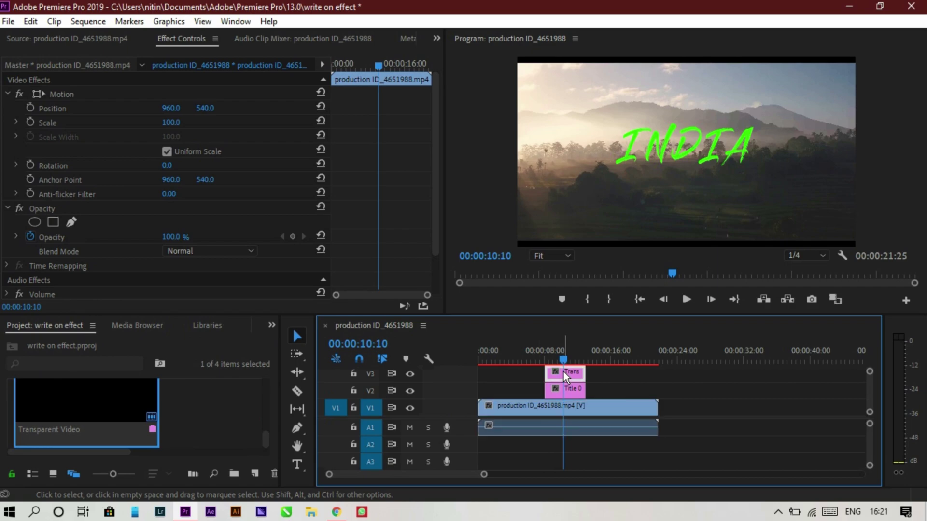
{"action": "left_click", "coordinate": [271, 321]}
{"action": "left_click", "coordinate": [289, 397]}
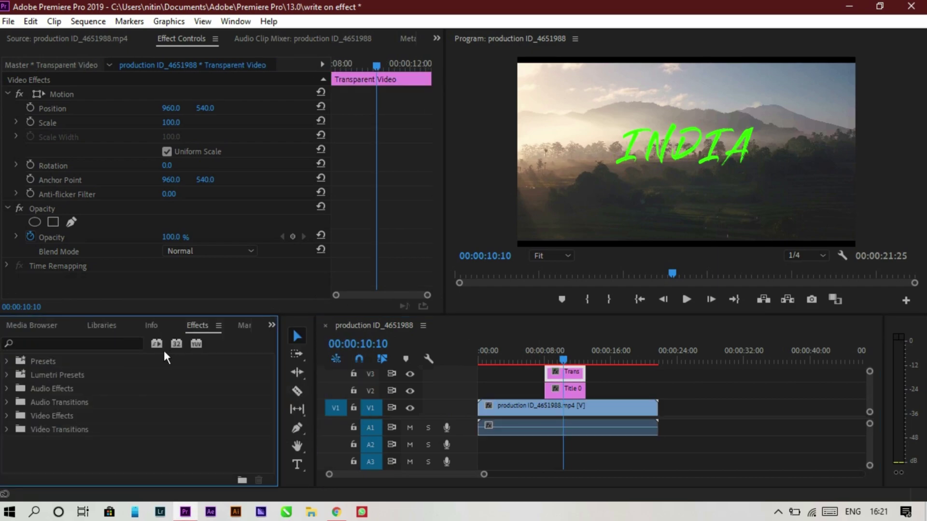
{"action": "left_click", "coordinate": [124, 342]}
{"action": "type", "text": "WRITE"}
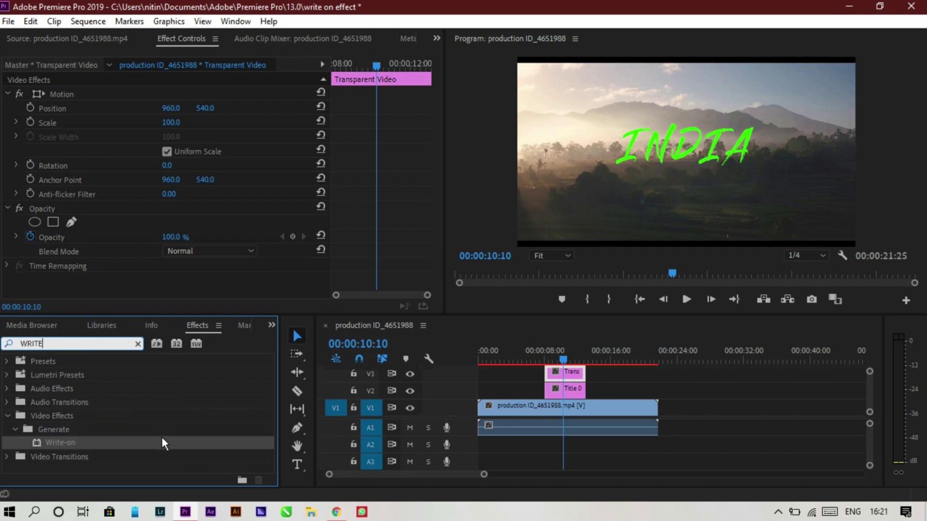
{"action": "left_click_drag", "start_coordinate": [162, 440], "coordinate": [571, 375]}
{"action": "left_click_drag", "start_coordinate": [462, 418], "coordinate": [464, 437]}
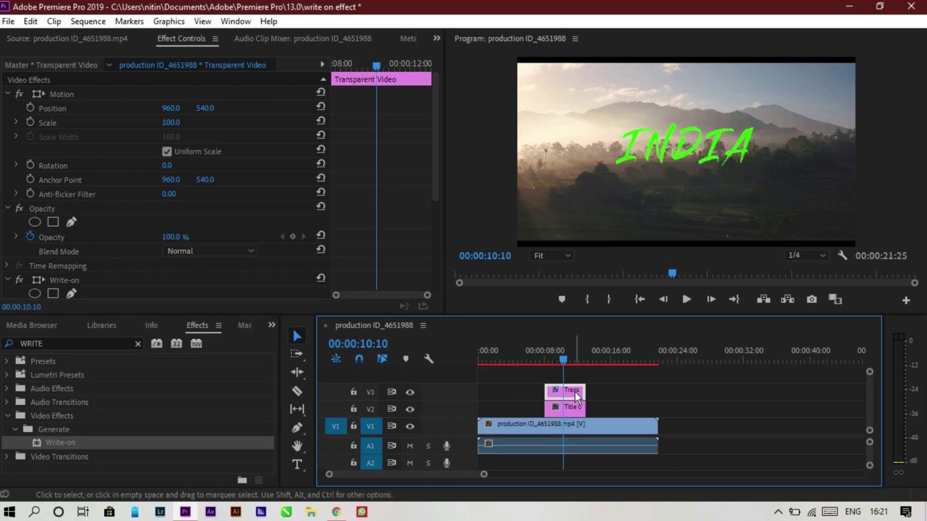
{"action": "left_click_drag", "start_coordinate": [433, 176], "coordinate": [438, 263]}
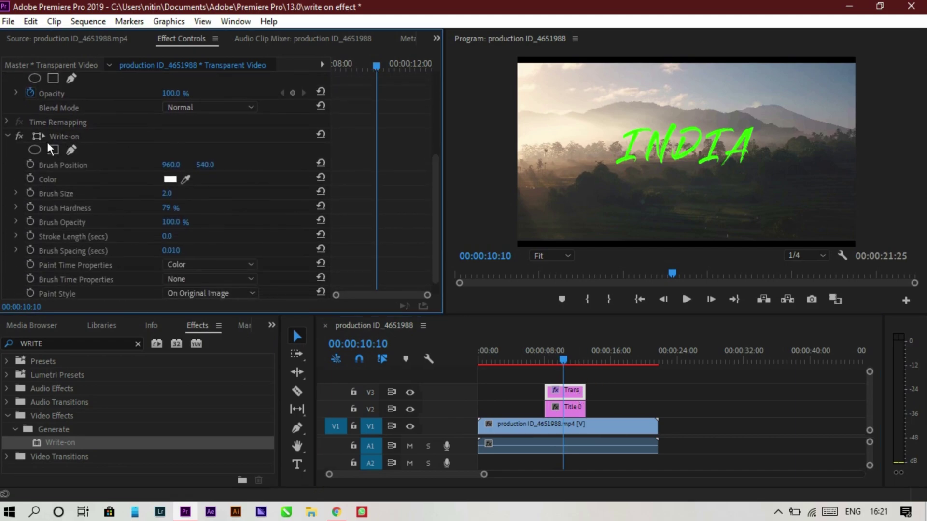
{"action": "scroll", "coordinate": [435, 209], "scroll_direction": "down", "scroll_amount": 1}
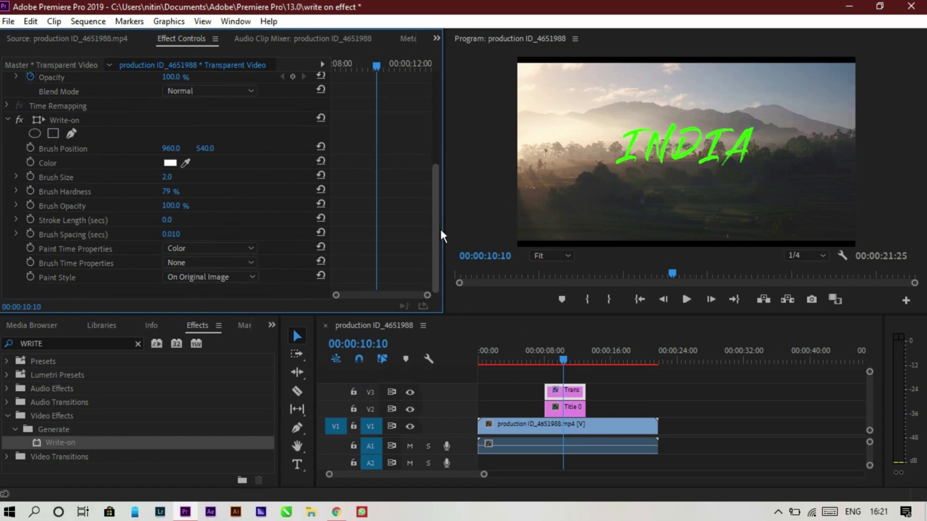
Set the Write-on brush size to 34 and place the brush at the upper-left tip of the first I, at 608, 456
{"action": "left_click", "coordinate": [101, 122]}
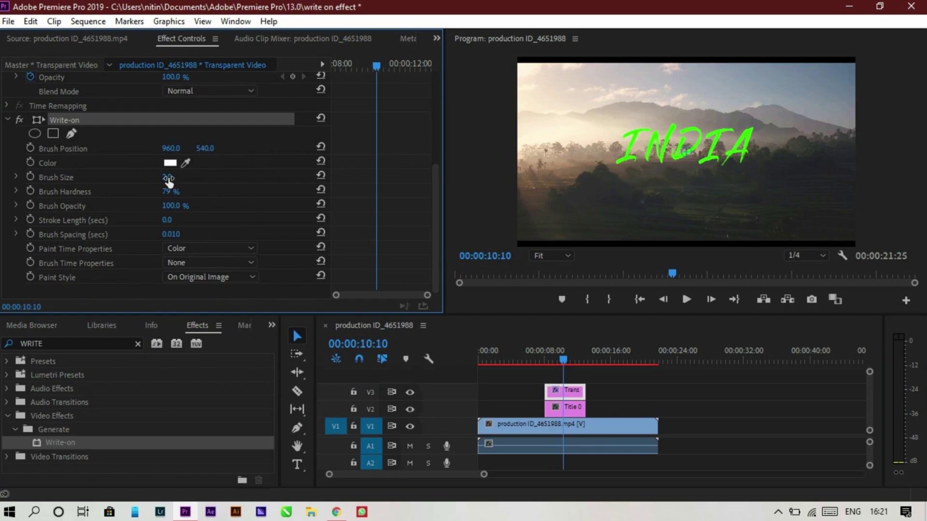
{"action": "left_click", "coordinate": [168, 178]}
{"action": "type", "text": "20"}
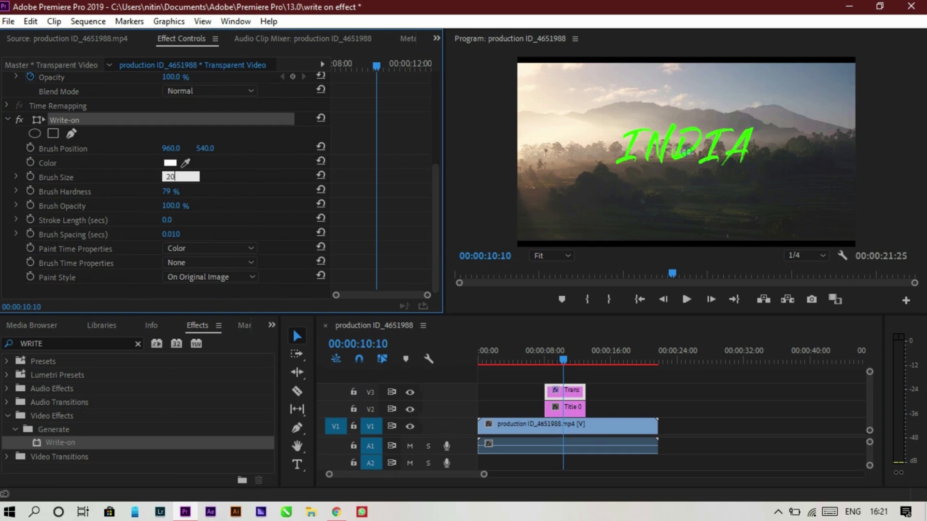
{"action": "key", "text": "Return"}
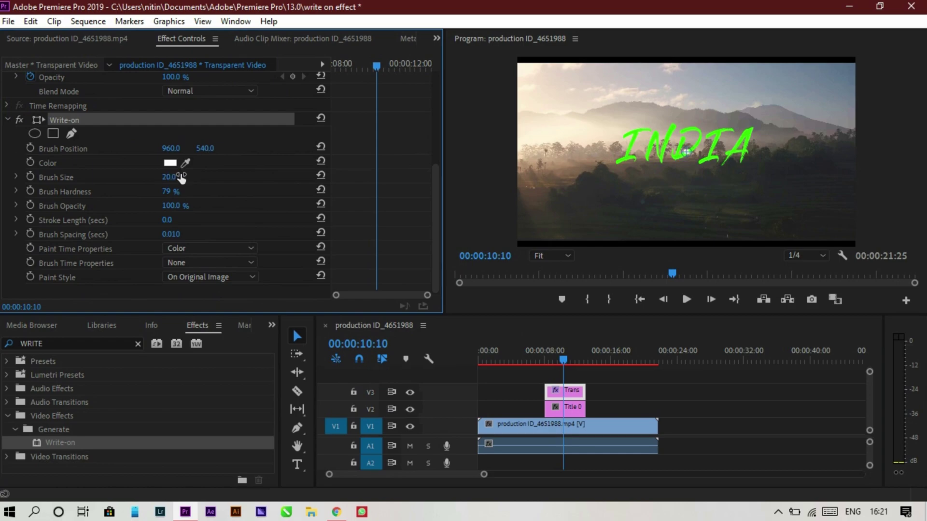
{"action": "left_click", "coordinate": [562, 260]}
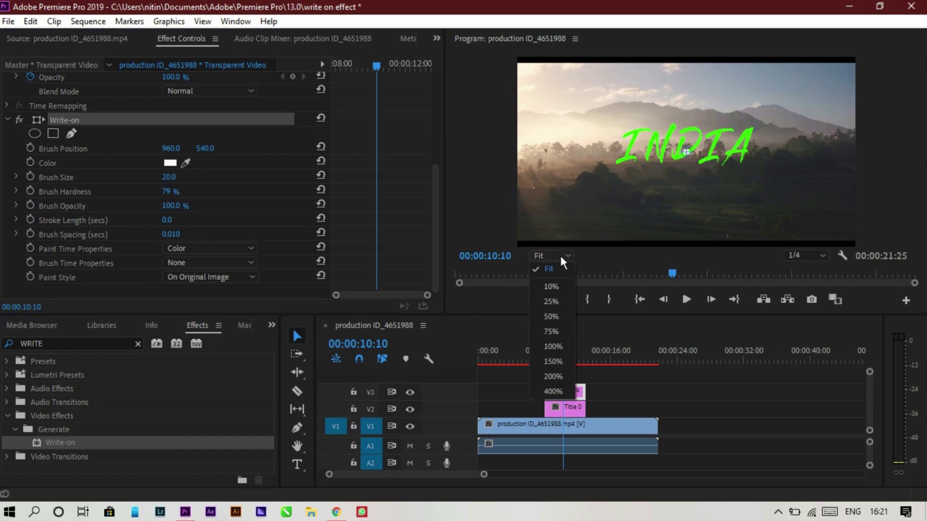
{"action": "left_click", "coordinate": [551, 317]}
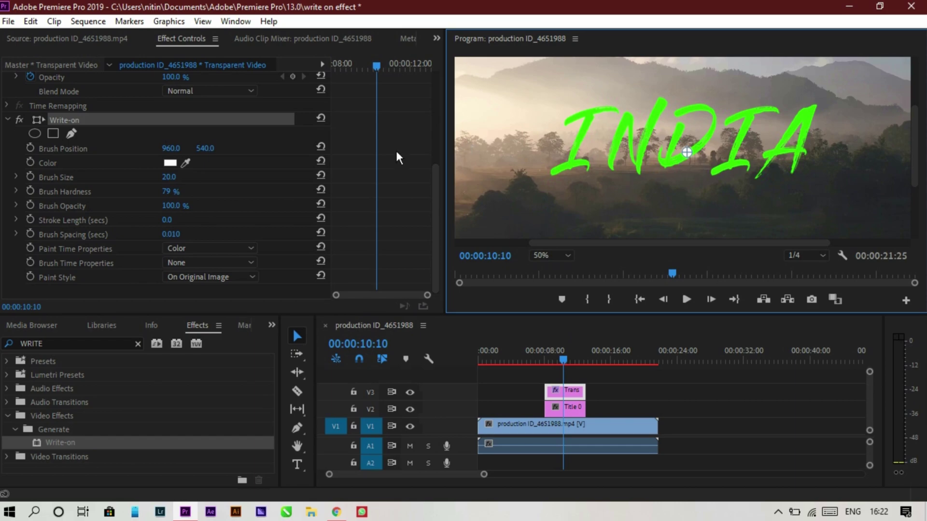
{"action": "left_click_drag", "start_coordinate": [166, 182], "coordinate": [173, 177]}
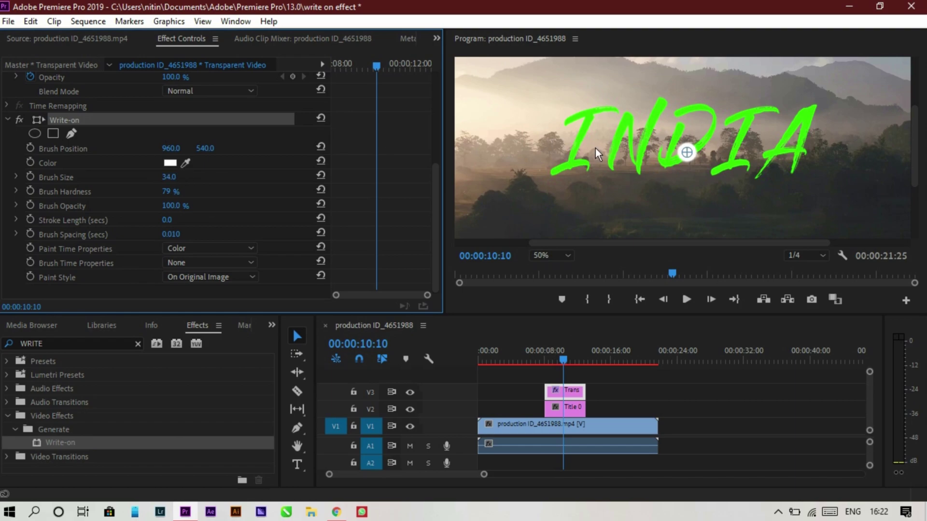
{"action": "mouse_move", "coordinate": [688, 152]}
{"action": "left_mouse_down"}
{"action": "mouse_move", "coordinate": [618, 142]}
{"action": "mouse_move", "coordinate": [575, 123]}
{"action": "mouse_move", "coordinate": [618, 116]}
{"action": "mouse_move", "coordinate": [625, 127]}
{"action": "mouse_move", "coordinate": [566, 127]}
{"action": "left_mouse_up"}
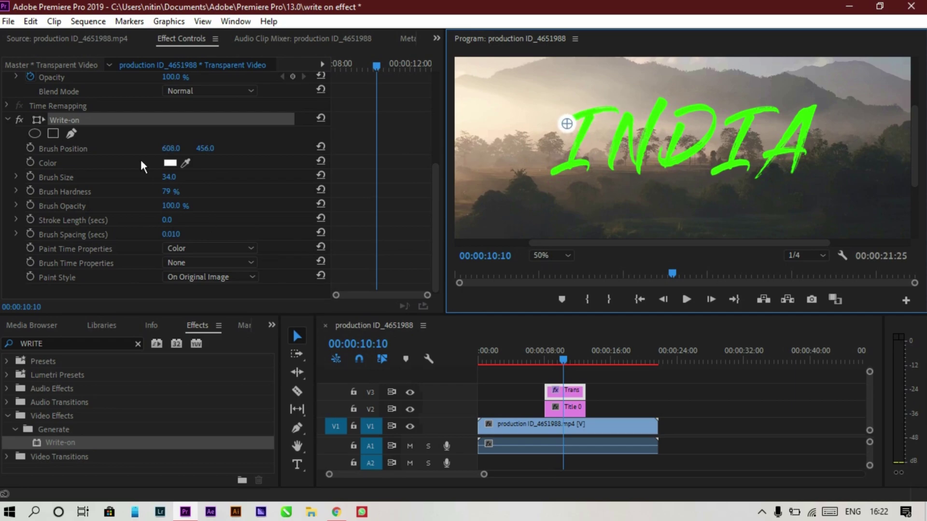
Set the stroke length to 5 seconds and brush spacing to 0.001, and start keyframing Brush Position at 00:00:10:10
{"action": "left_click", "coordinate": [183, 220]}
{"action": "type", "text": "5"}
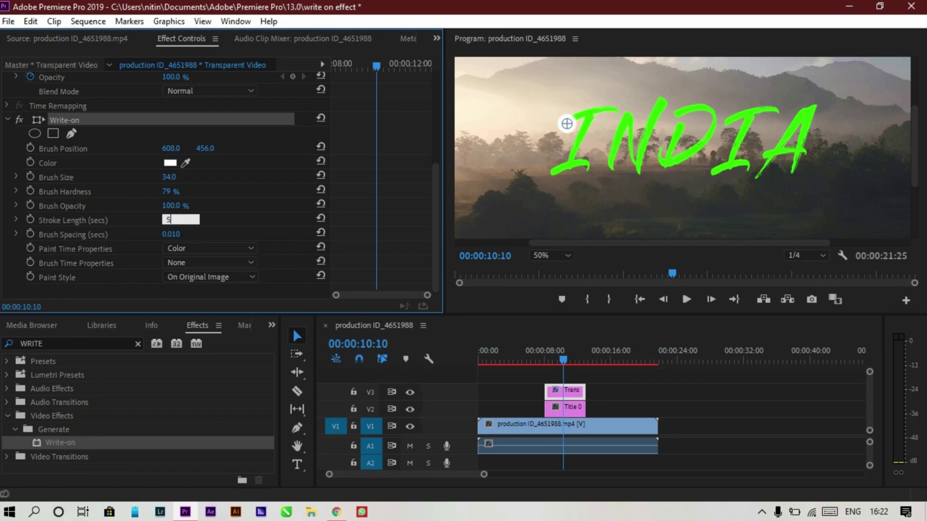
{"action": "key", "text": "Return"}
{"action": "left_click", "coordinate": [190, 230]}
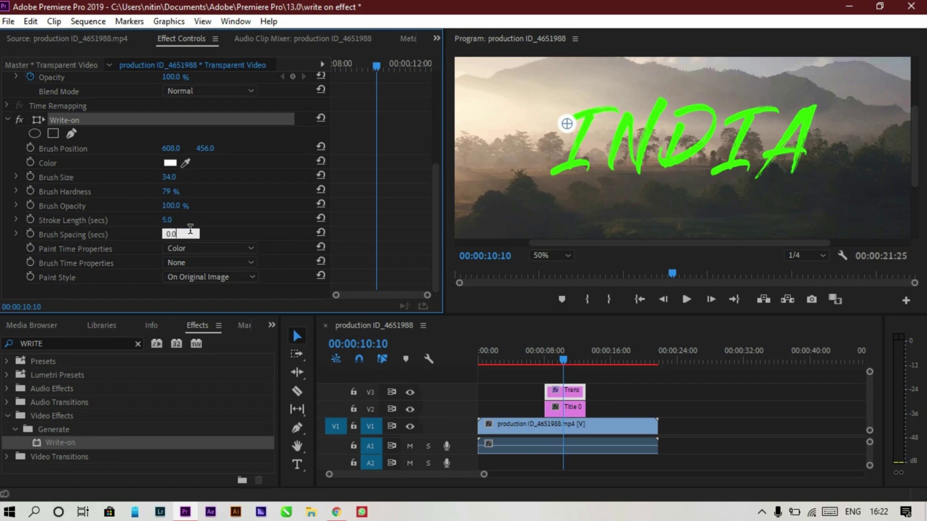
{"action": "type", "text": "0.001"}
{"action": "key", "text": "Return"}
{"action": "left_click", "coordinate": [30, 148]}
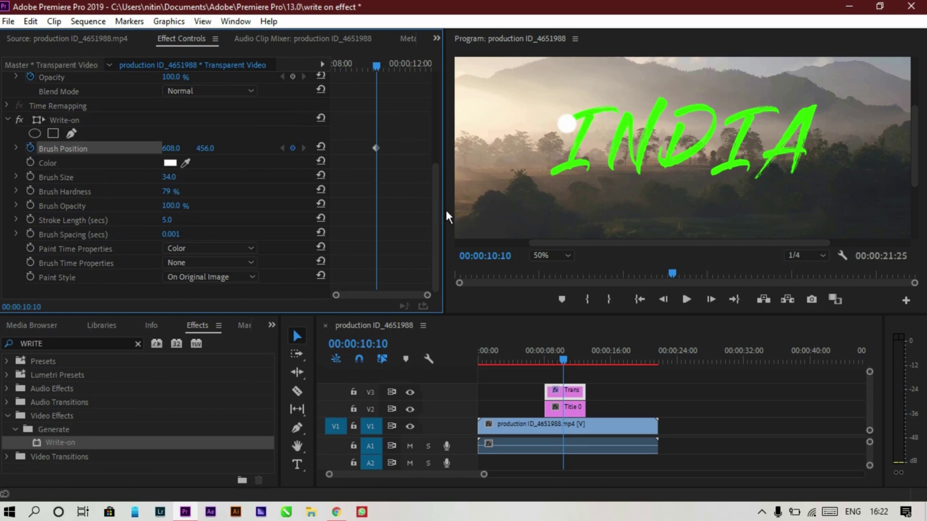
Enlarge the Program monitor around the INDIA title and select the Write-on effect to show its brush handle
{"action": "left_click_drag", "start_coordinate": [442, 213], "coordinate": [369, 213]}
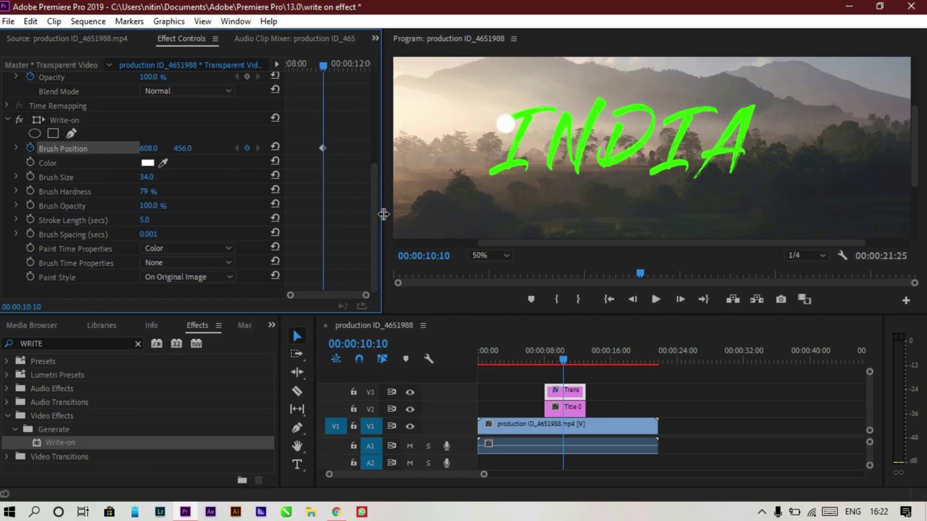
{"action": "left_click_drag", "start_coordinate": [567, 314], "coordinate": [569, 371]}
{"action": "left_click_drag", "start_coordinate": [915, 228], "coordinate": [912, 209]}
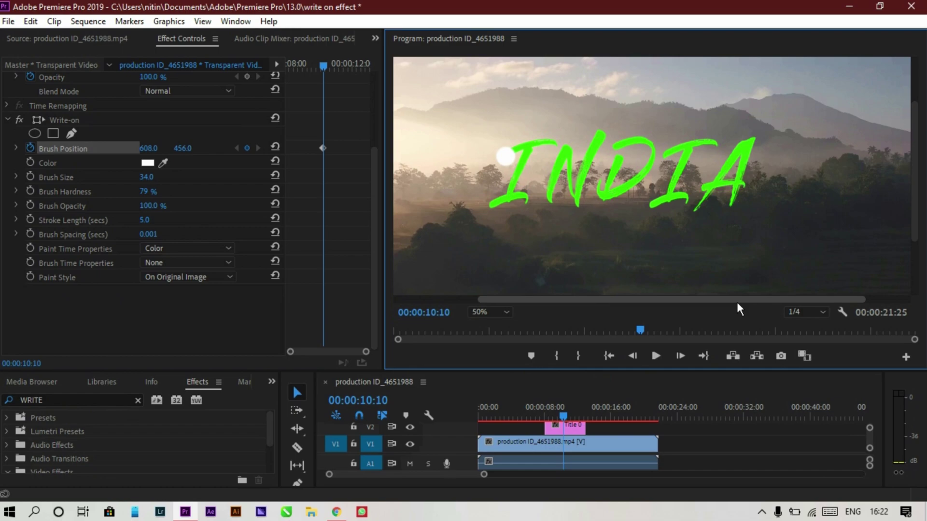
{"action": "left_click_drag", "start_coordinate": [736, 300], "coordinate": [729, 300]}
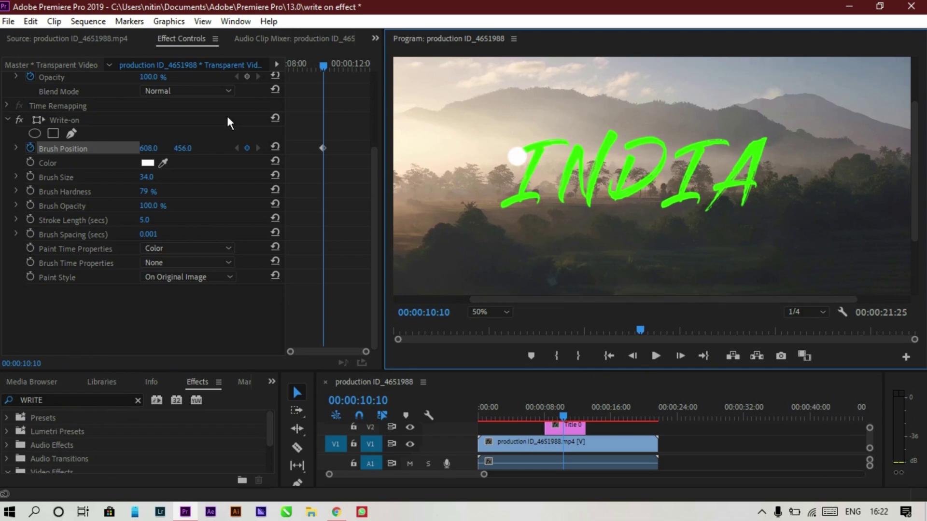
{"action": "left_click", "coordinate": [106, 121]}
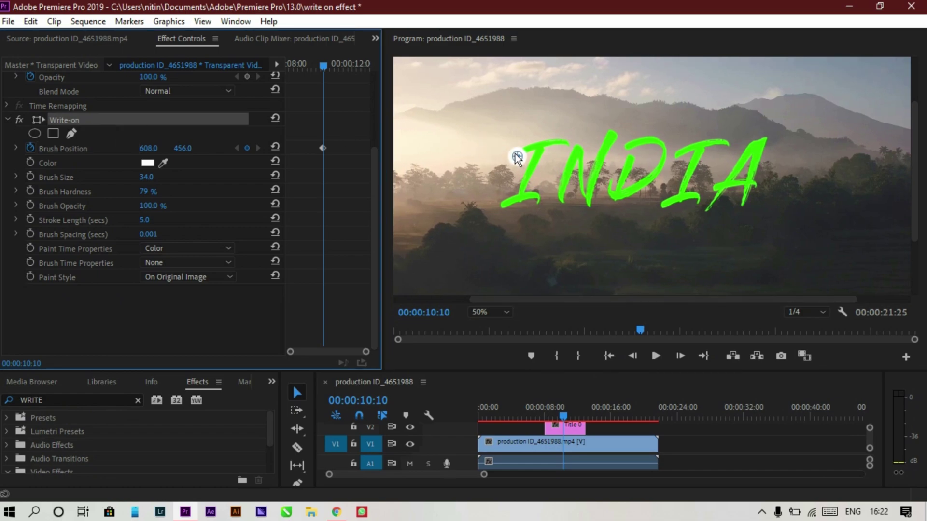
Keyframe the brush along the first I's upper bar at 628, 440 on 00:00:10:11 and 665.3, 422.7 on 00:00:10:12
{"action": "key", "text": "Right"}
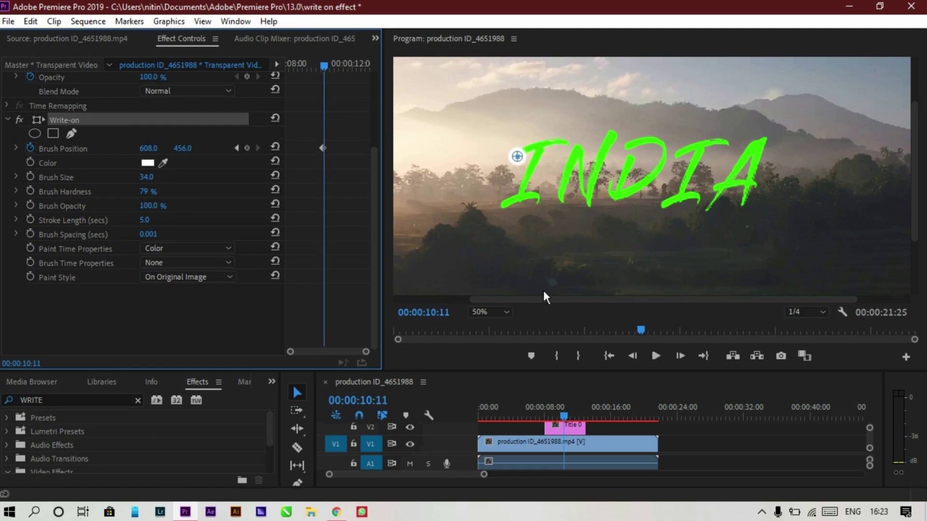
{"action": "left_click_drag", "start_coordinate": [521, 153], "coordinate": [523, 153]}
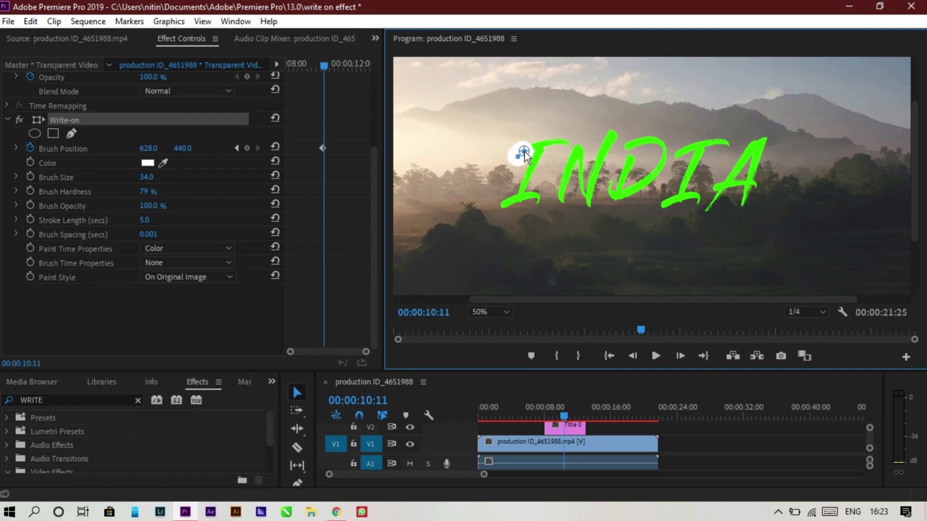
{"action": "left_click", "coordinate": [501, 315]}
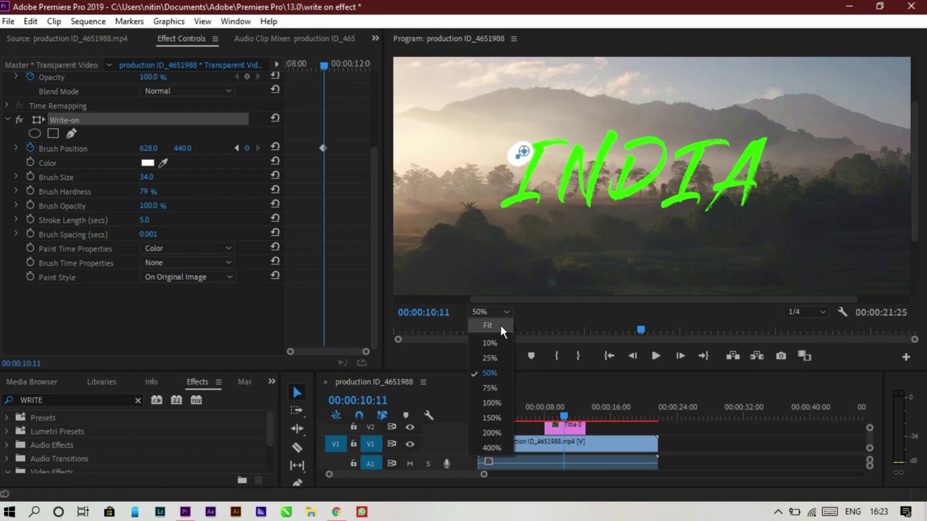
{"action": "left_click", "coordinate": [500, 386]}
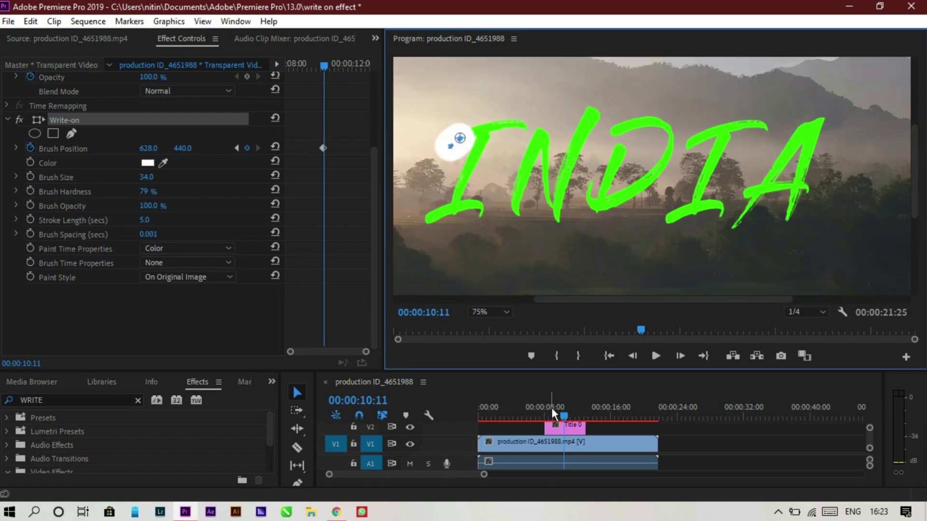
{"action": "left_click", "coordinate": [492, 382]}
{"action": "key", "text": "Right"}
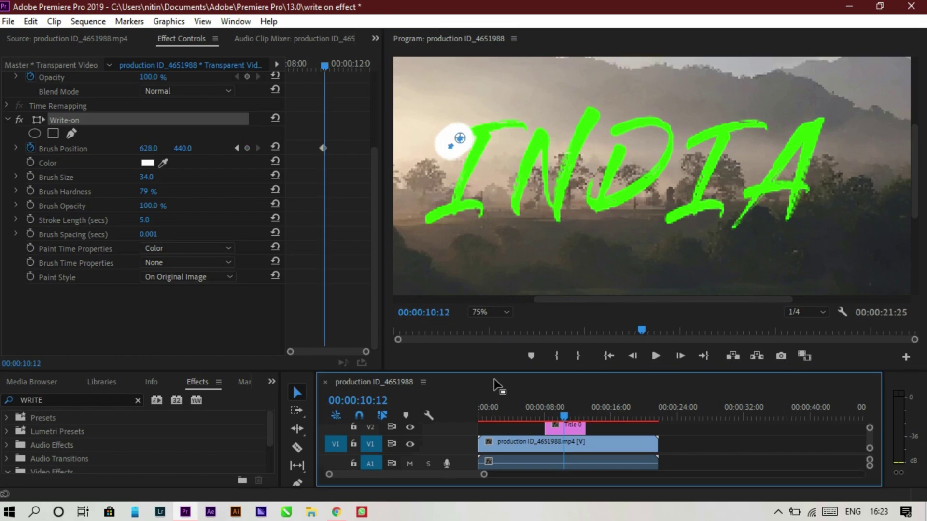
{"action": "left_click_drag", "start_coordinate": [461, 141], "coordinate": [480, 136]}
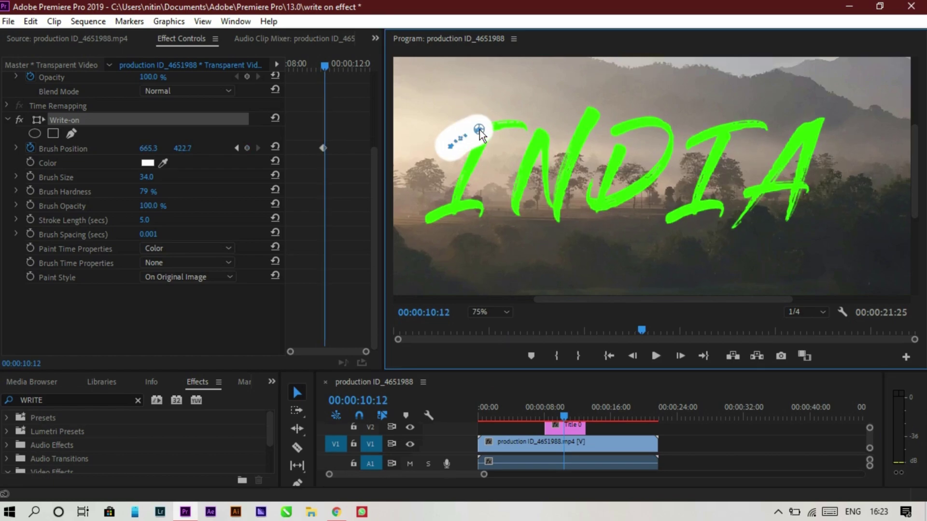
Extend the brush path to the upper bar's right end, at 704, 414.7 on 00:00:10:13 and 738.7, 413.3 on 00:00:10:14
{"action": "left_click", "coordinate": [505, 389]}
{"action": "key", "text": "Right"}
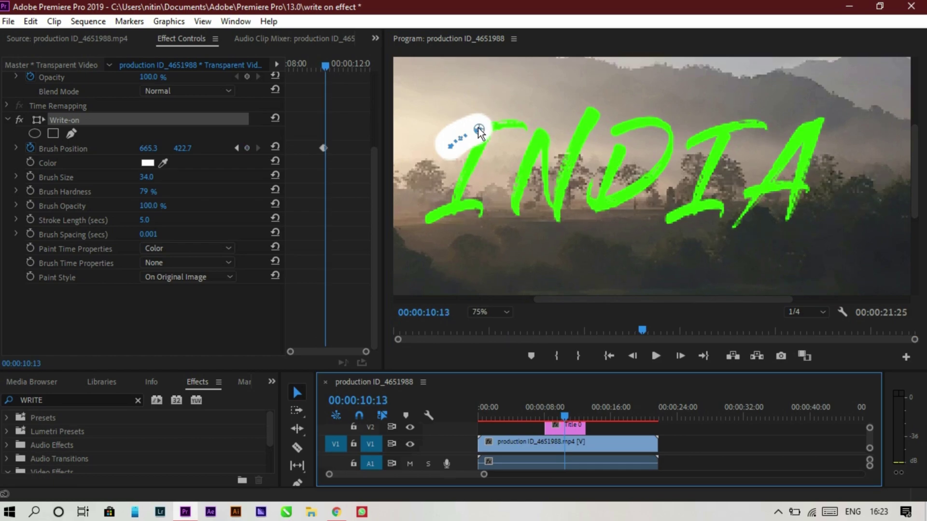
{"action": "left_click_drag", "start_coordinate": [479, 133], "coordinate": [499, 127]}
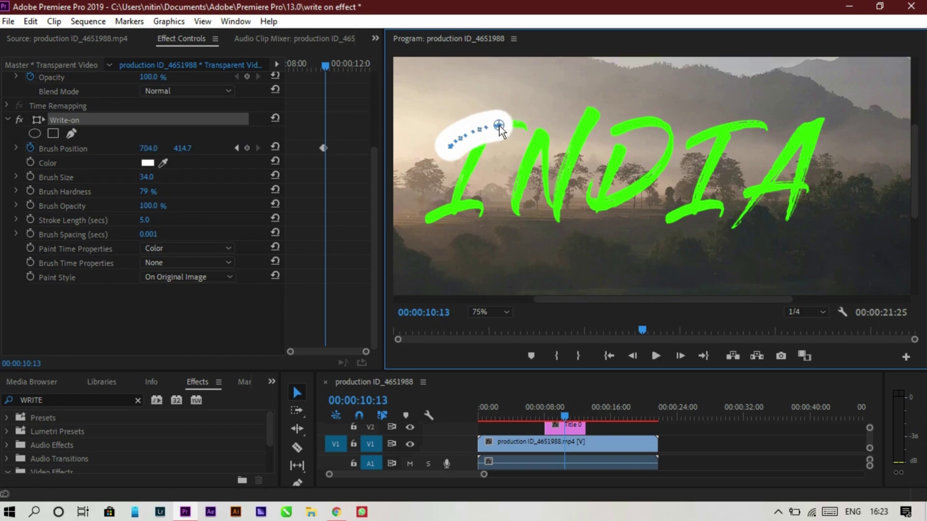
{"action": "left_click", "coordinate": [569, 381]}
{"action": "key", "text": "Right"}
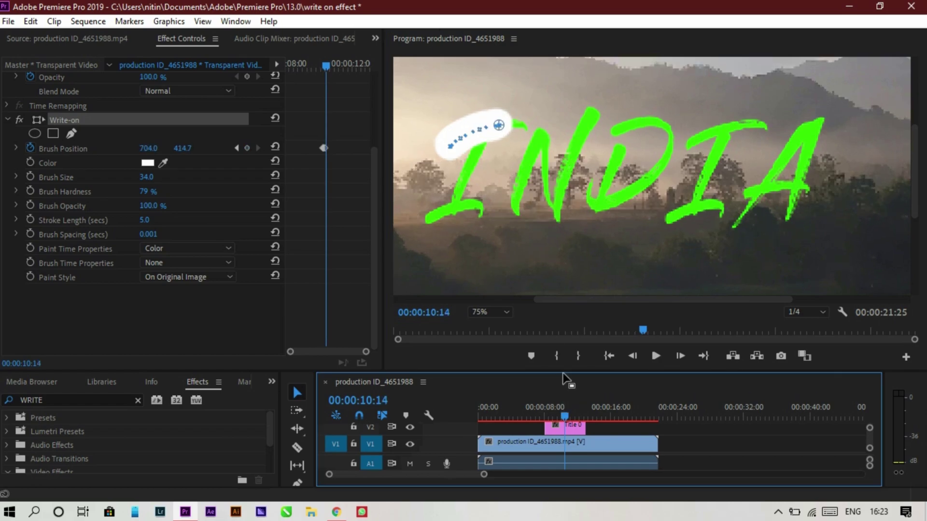
{"action": "left_click_drag", "start_coordinate": [500, 126], "coordinate": [505, 128]}
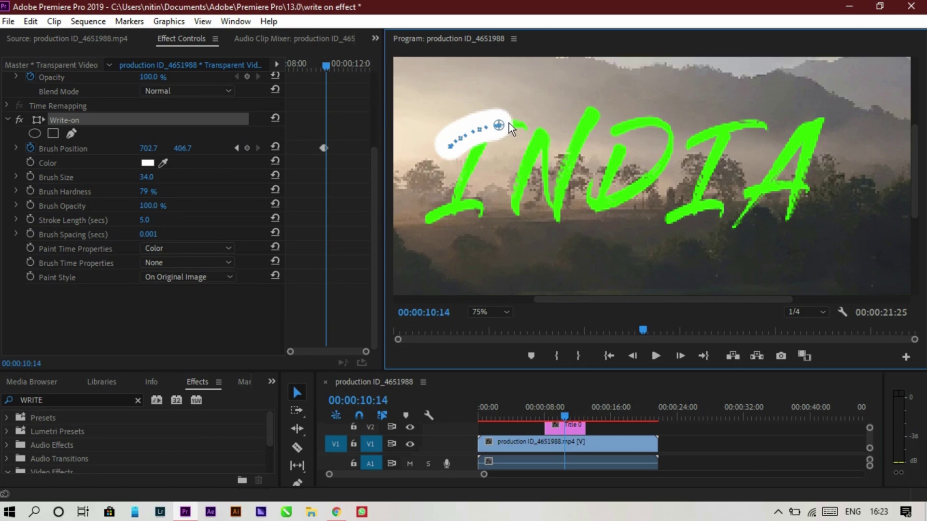
{"action": "left_click", "coordinate": [517, 124]}
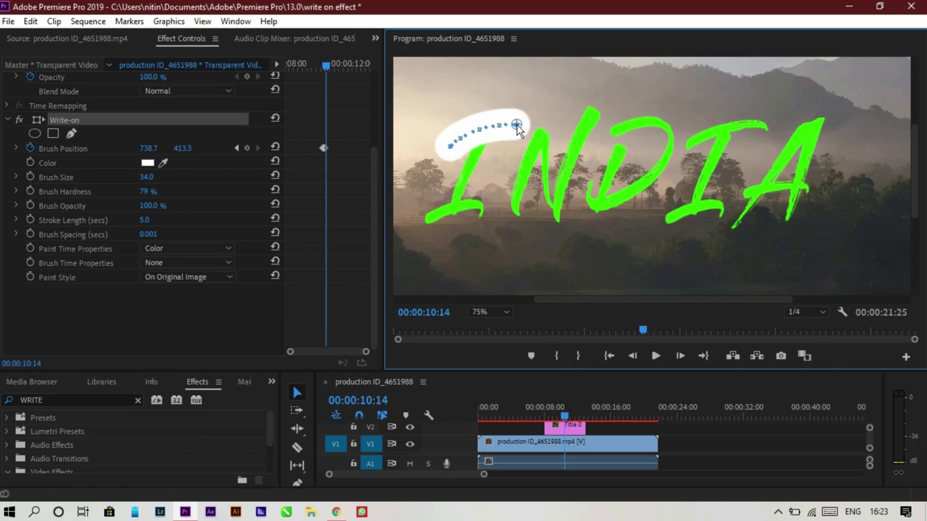
At 00:00:10:15, bring the brush back to the upper stem of the first I at 653.3, 462.7
{"action": "left_click", "coordinate": [595, 387]}
{"action": "key", "text": "Right"}
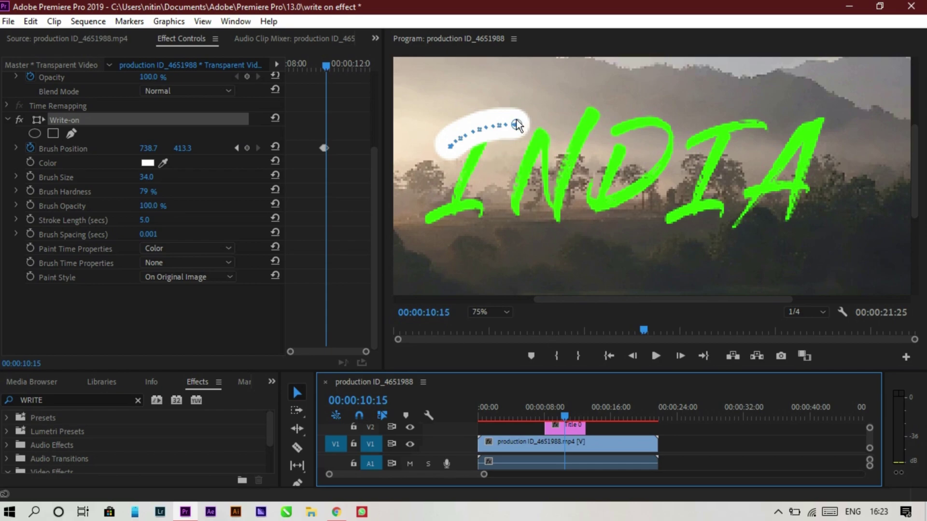
{"action": "left_click", "coordinate": [516, 125]}
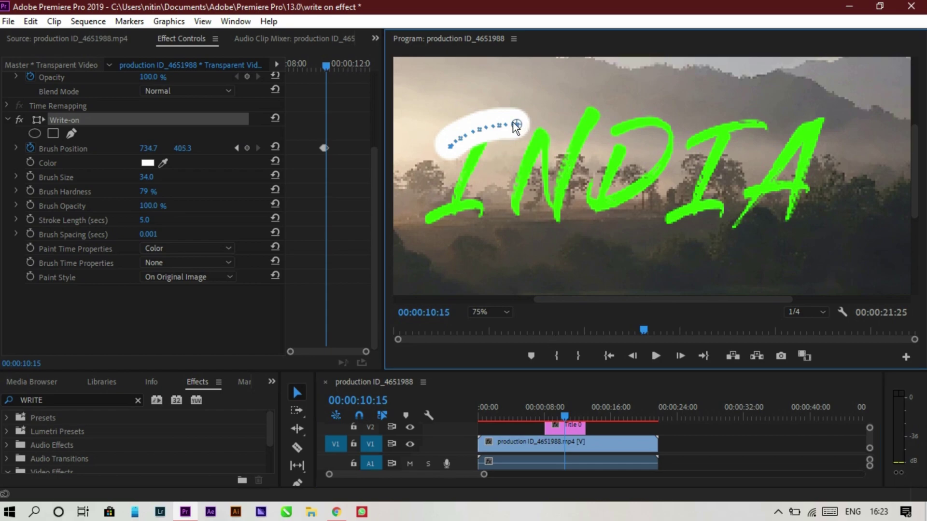
{"action": "left_click", "coordinate": [473, 149]}
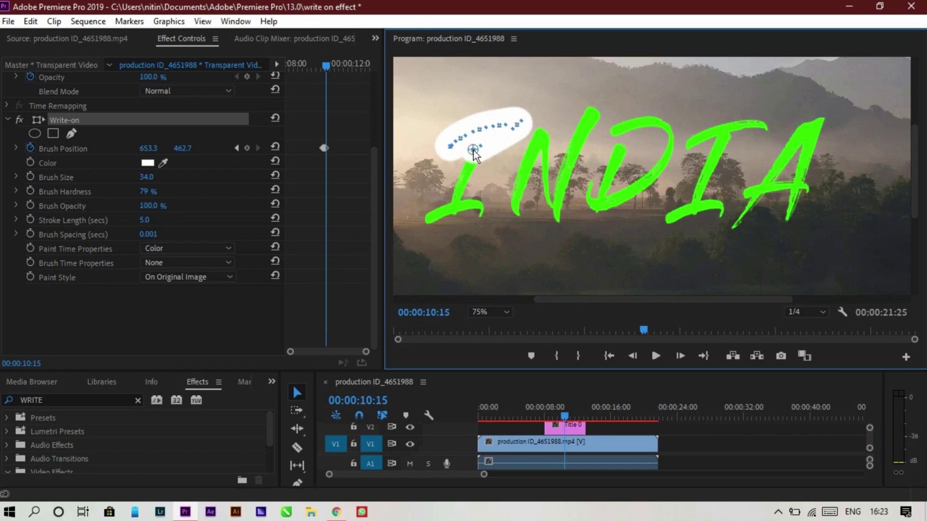
Advancing frame by frame from 00:00:10:16, trace the brush down the first I's stem to its lower-left end
{"action": "left_click", "coordinate": [626, 377]}
{"action": "key", "text": "Right"}
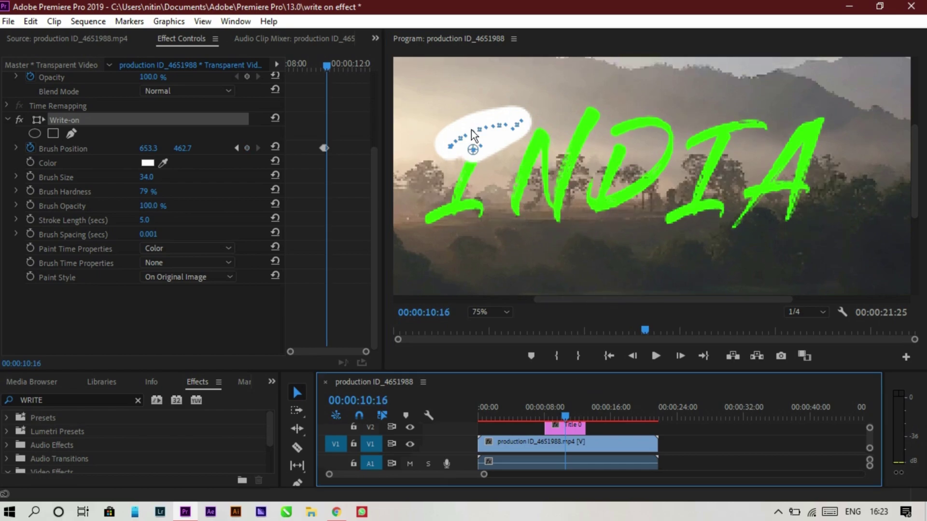
{"action": "left_click", "coordinate": [473, 152]}
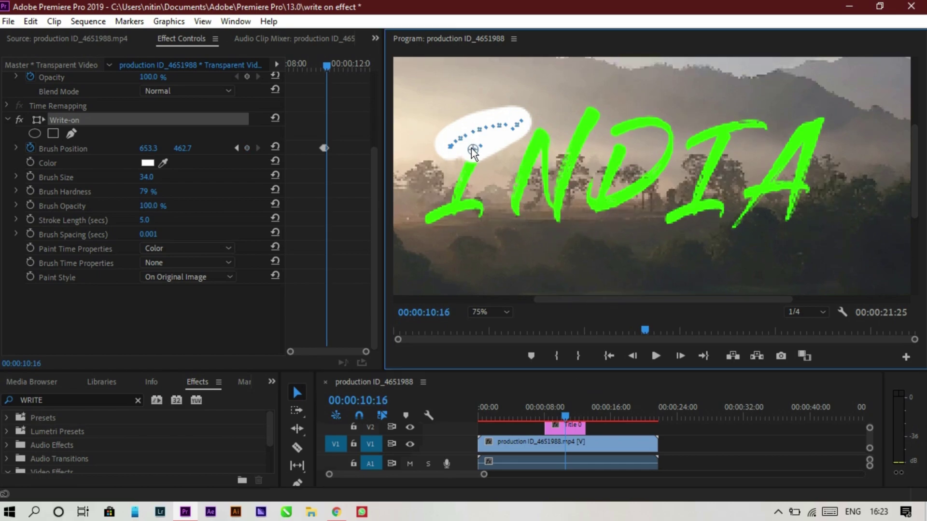
{"action": "left_click", "coordinate": [466, 172]}
{"action": "left_click", "coordinate": [584, 375]}
{"action": "key", "text": "Right"}
{"action": "left_click_drag", "start_coordinate": [462, 177], "coordinate": [456, 198]}
{"action": "left_click", "coordinate": [584, 376]}
{"action": "key", "text": "Right"}
{"action": "left_click_drag", "start_coordinate": [452, 200], "coordinate": [429, 218]}
Trace the rest of the first I, then N, D, I and most of the A frame by frame, reaching 1293.3, 529.3 at 00:00:12:02
{"action": "left_click", "coordinate": [606, 390]}
{"action": "key", "text": "Right"}
{"action": "mouse_move", "coordinate": [431, 217]}
{"action": "left_mouse_down"}
{"action": "mouse_move", "coordinate": [512, 210]}
{"action": "mouse_move", "coordinate": [539, 142]}
{"action": "mouse_move", "coordinate": [557, 214]}
{"action": "mouse_move", "coordinate": [576, 135]}
{"action": "mouse_move", "coordinate": [591, 115]}
{"action": "mouse_move", "coordinate": [614, 129]}
{"action": "mouse_move", "coordinate": [648, 123]}
{"action": "mouse_move", "coordinate": [664, 137]}
{"action": "mouse_move", "coordinate": [635, 189]}
{"action": "mouse_move", "coordinate": [600, 205]}
{"action": "mouse_move", "coordinate": [584, 152]}
{"action": "mouse_move", "coordinate": [615, 144]}
{"action": "mouse_move", "coordinate": [605, 178]}
{"action": "mouse_move", "coordinate": [720, 128]}
{"action": "mouse_move", "coordinate": [762, 126]}
{"action": "mouse_move", "coordinate": [722, 140]}
{"action": "mouse_move", "coordinate": [697, 201]}
{"action": "mouse_move", "coordinate": [663, 195]}
{"action": "mouse_move", "coordinate": [643, 214]}
{"action": "mouse_move", "coordinate": [701, 207]}
{"action": "mouse_move", "coordinate": [730, 220]}
{"action": "mouse_move", "coordinate": [814, 126]}
{"action": "mouse_move", "coordinate": [800, 182]}
{"action": "left_mouse_up"}
{"action": "left_click", "coordinate": [579, 388]}
{"action": "key", "text": "Right"}
{"action": "left_click", "coordinate": [610, 385]}
{"action": "key", "text": "Right"}
{"action": "left_click", "coordinate": [598, 387]}
{"action": "key", "text": "Right"}
{"action": "left_click", "coordinate": [588, 385]}
{"action": "key", "text": "Right"}
{"action": "key", "text": "Right"}
{"action": "left_click", "coordinate": [579, 386]}
{"action": "key", "text": "Right"}
{"action": "left_click", "coordinate": [584, 386]}
{"action": "key", "text": "Right"}
{"action": "left_click", "coordinate": [587, 387]}
{"action": "key", "text": "Right"}
{"action": "left_click", "coordinate": [597, 383]}
{"action": "key", "text": "Right"}
{"action": "left_click", "coordinate": [598, 385]}
{"action": "key", "text": "Right"}
{"action": "key", "text": "Right"}
{"action": "key", "text": "Right"}
{"action": "left_click", "coordinate": [616, 377]}
{"action": "key", "text": "Right"}
{"action": "left_click", "coordinate": [637, 385]}
{"action": "key", "text": "Right"}
{"action": "left_click", "coordinate": [612, 381]}
{"action": "key", "text": "Right"}
{"action": "left_click", "coordinate": [645, 384]}
{"action": "key", "text": "Right"}
{"action": "left_click", "coordinate": [637, 384]}
{"action": "key", "text": "Right"}
{"action": "key", "text": "Right"}
{"action": "key", "text": "Right"}
{"action": "left_click", "coordinate": [634, 383]}
{"action": "key", "text": "Right"}
{"action": "left_click", "coordinate": [620, 377]}
{"action": "key", "text": "Right"}
{"action": "left_click", "coordinate": [642, 379]}
{"action": "key", "text": "Right"}
{"action": "left_click", "coordinate": [633, 379]}
{"action": "key", "text": "Right"}
{"action": "key", "text": "Right"}
{"action": "left_click", "coordinate": [669, 379]}
{"action": "key", "text": "Right"}
{"action": "key", "text": "Right"}
{"action": "key", "text": "Right"}
{"action": "left_click", "coordinate": [636, 378]}
{"action": "key", "text": "Right"}
{"action": "key", "text": "Right"}
{"action": "left_click", "coordinate": [724, 378]}
{"action": "key", "text": "Right"}
{"action": "key", "text": "Right"}
{"action": "left_click", "coordinate": [714, 379]}
{"action": "key", "text": "Right"}
{"action": "left_click", "coordinate": [708, 383]}
{"action": "key", "text": "Right"}
{"action": "left_click", "coordinate": [690, 379]}
{"action": "key", "text": "Right"}
{"action": "key", "text": "Right"}
{"action": "key", "text": "Right"}
{"action": "left_click", "coordinate": [675, 386]}
{"action": "key", "text": "Right"}
{"action": "left_click", "coordinate": [703, 382]}
{"action": "key", "text": "Right"}
{"action": "key", "text": "Right"}
{"action": "left_click", "coordinate": [721, 386]}
{"action": "key", "text": "Right"}
{"action": "left_click", "coordinate": [719, 382]}
{"action": "key", "text": "Right"}
{"action": "left_click", "coordinate": [710, 384]}
{"action": "key", "text": "Right"}
{"action": "left_click", "coordinate": [730, 379]}
{"action": "key", "text": "Right"}
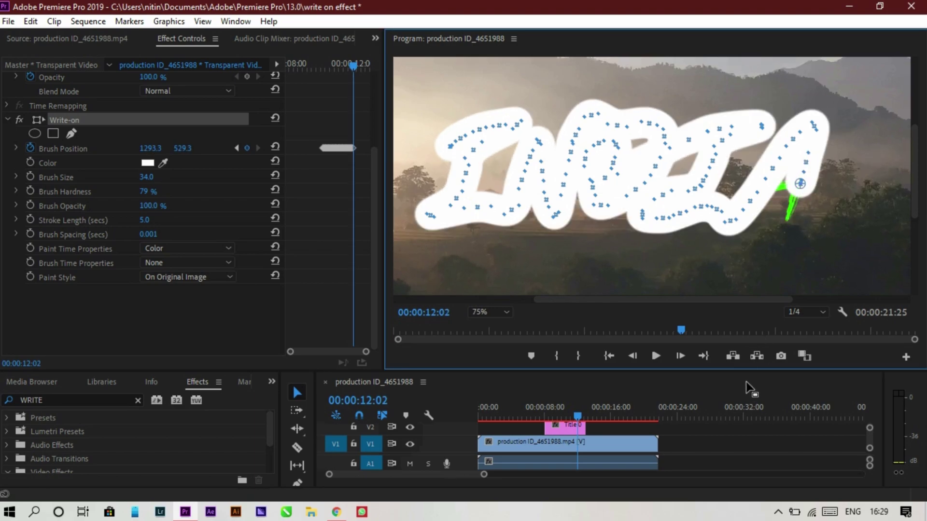
Finish tracing the A's right leg and crossbar, ending at 1249.3, 525.3 on 00:00:12:04, and scrub through the brush animation
{"action": "left_click", "coordinate": [745, 381]}
{"action": "key", "text": "Right"}
{"action": "mouse_move", "coordinate": [800, 183]}
{"action": "left_mouse_down"}
{"action": "mouse_move", "coordinate": [788, 216]}
{"action": "mouse_move", "coordinate": [778, 182]}
{"action": "left_mouse_up"}
{"action": "left_click", "coordinate": [748, 389]}
{"action": "key", "text": "Right"}
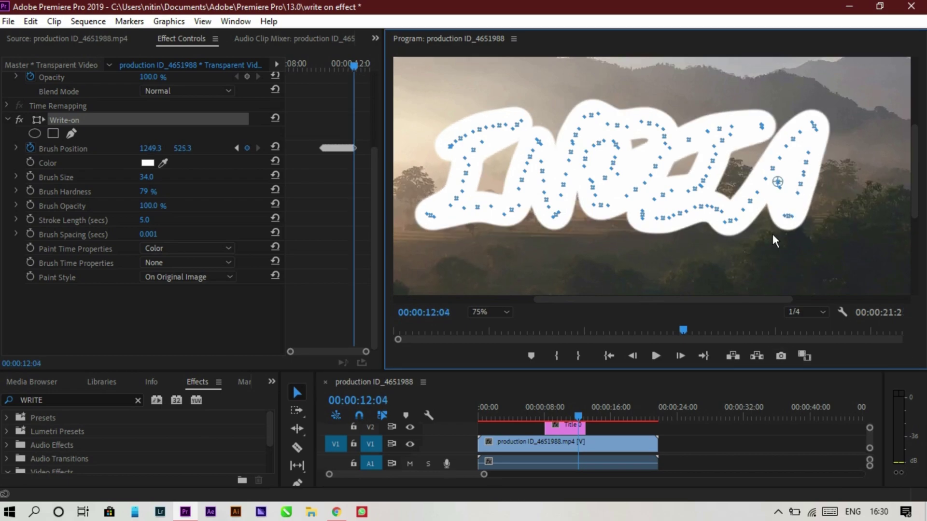
{"action": "left_click", "coordinate": [746, 376]}
{"action": "key", "text": "Right"}
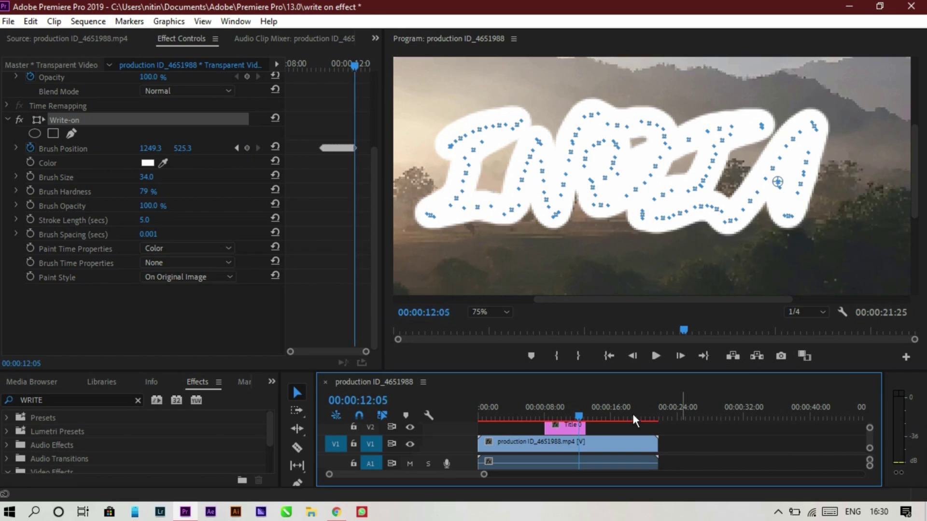
{"action": "left_click_drag", "start_coordinate": [578, 415], "coordinate": [563, 418]}
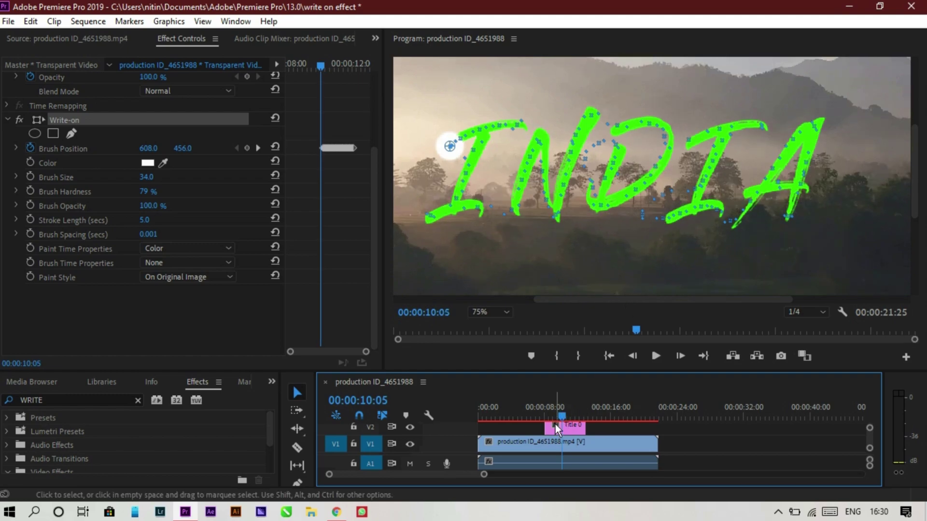
{"action": "left_click_drag", "start_coordinate": [561, 415], "coordinate": [579, 415]}
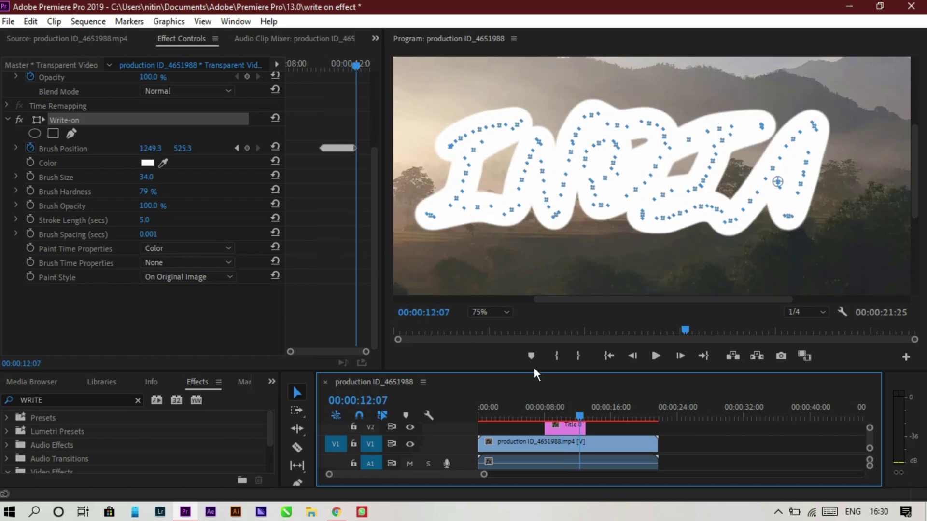
Find the Track Matte Key effect by searching for TRACK and apply it to the Title 02 clip on V2
{"action": "left_click_drag", "start_coordinate": [534, 371], "coordinate": [534, 316]}
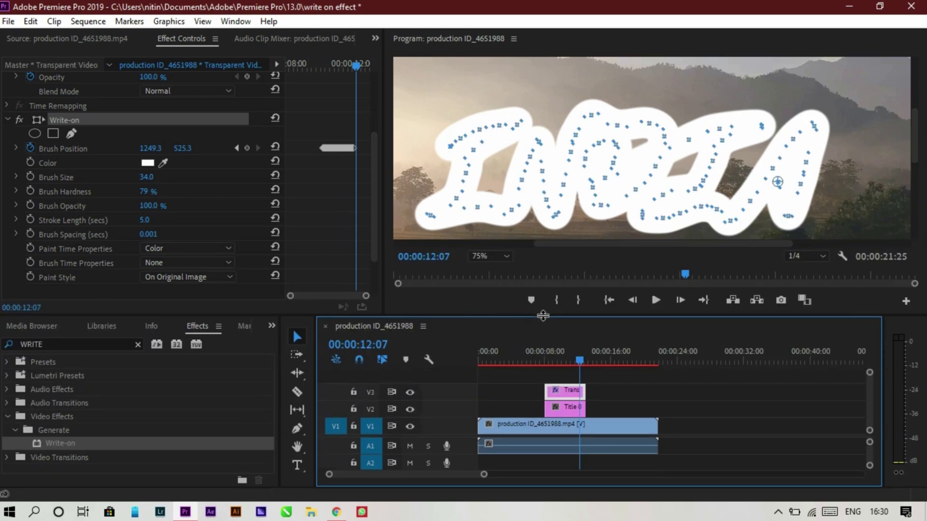
{"action": "left_click", "coordinate": [137, 344]}
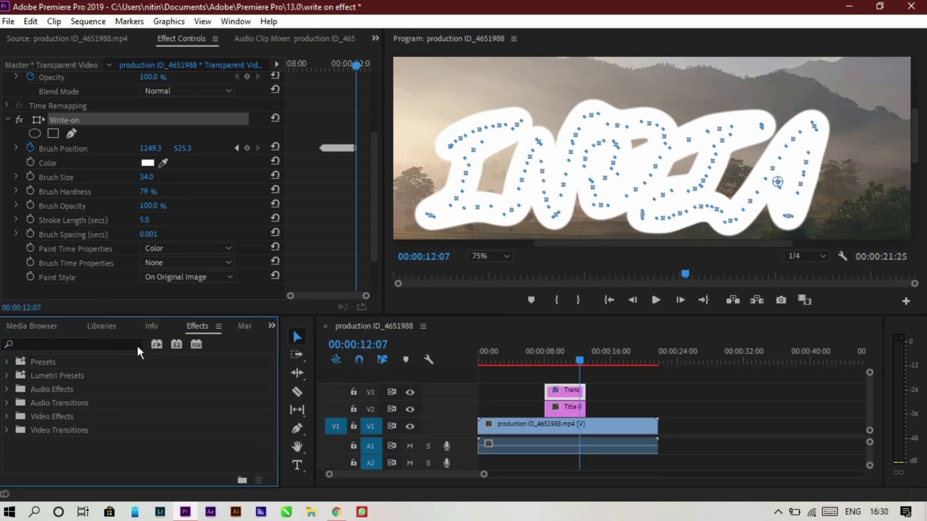
{"action": "left_click", "coordinate": [64, 343]}
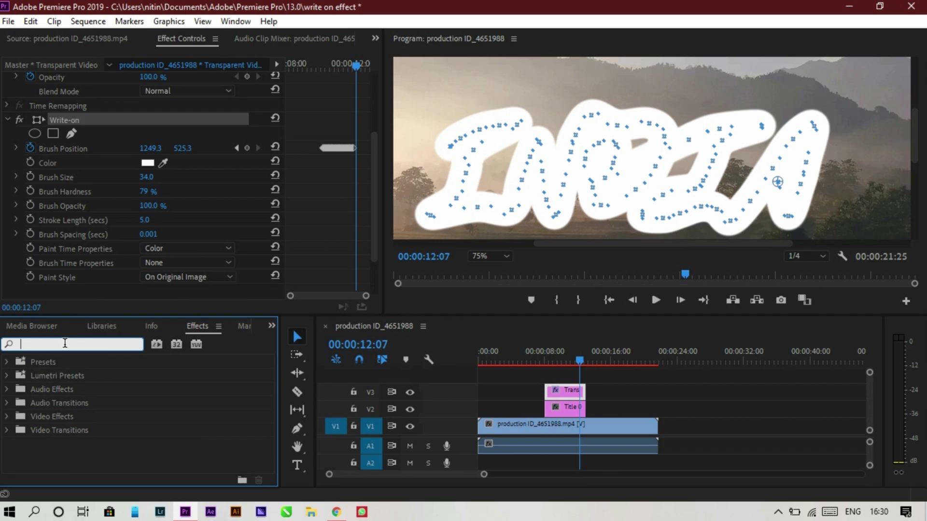
{"action": "type", "text": "TR"}
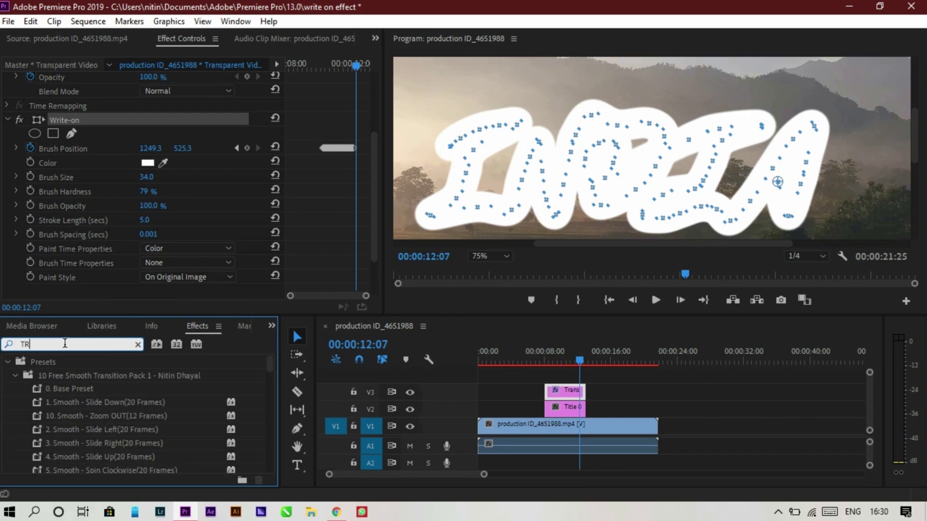
{"action": "key", "text": "BackSpace"}
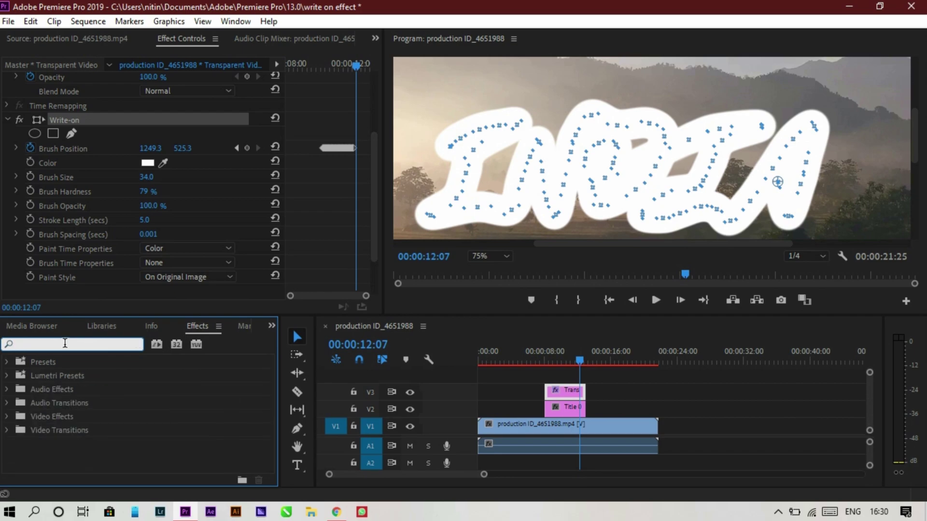
{"action": "type", "text": "TRACK"}
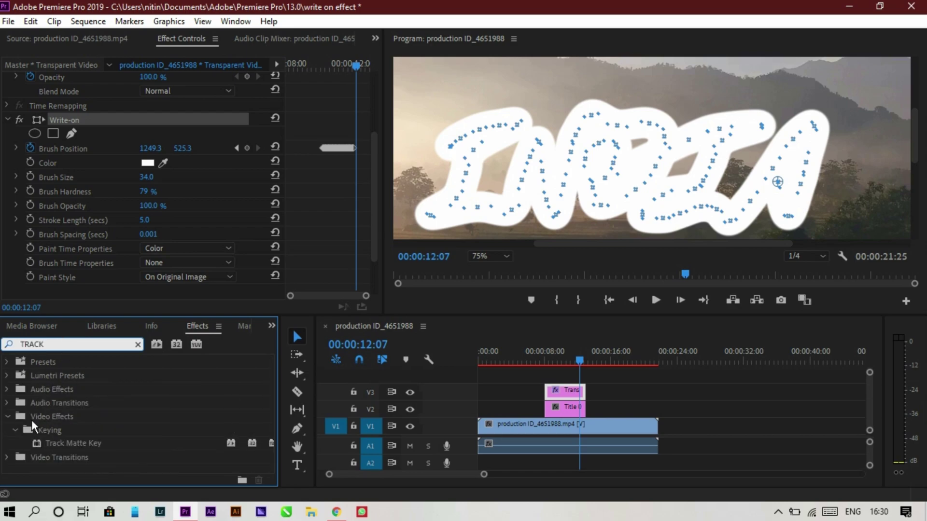
{"action": "left_click", "coordinate": [85, 442]}
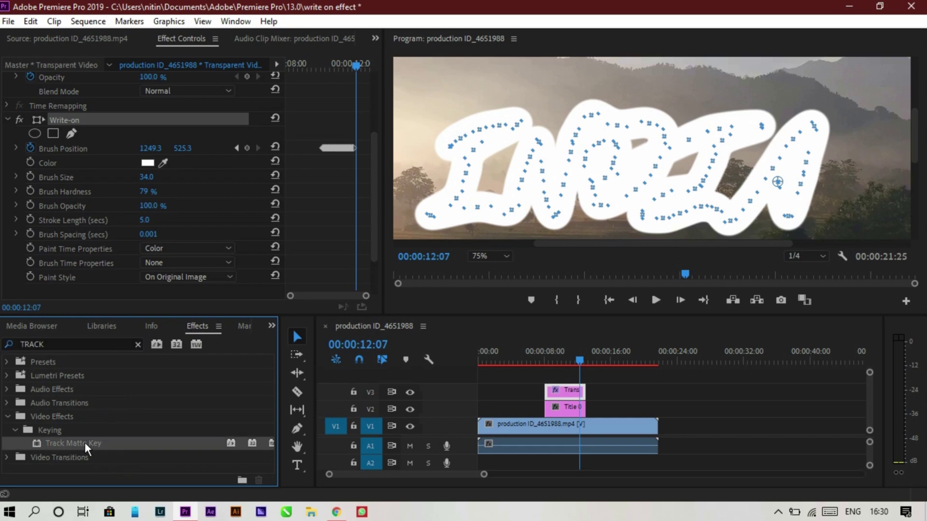
{"action": "left_click_drag", "start_coordinate": [85, 443], "coordinate": [569, 413]}
Set the title clip's Track Matte Key matte to Video 3
{"action": "left_click", "coordinate": [376, 222]}
{"action": "left_click_drag", "start_coordinate": [375, 222], "coordinate": [377, 281]}
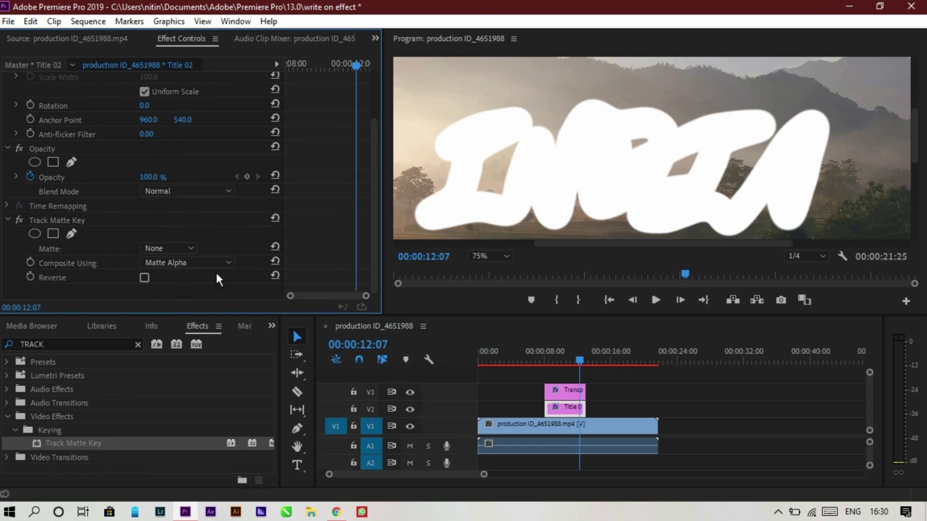
{"action": "left_click", "coordinate": [178, 247]}
{"action": "left_click", "coordinate": [177, 281]}
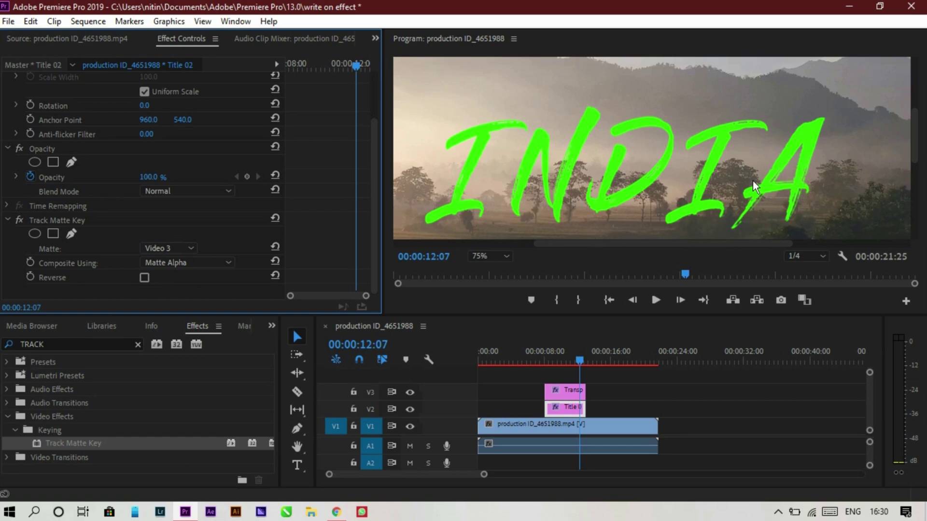
Play back the title's write-on reveal and set the program view's zoom to Fit
{"action": "left_click_drag", "start_coordinate": [580, 363], "coordinate": [565, 366]}
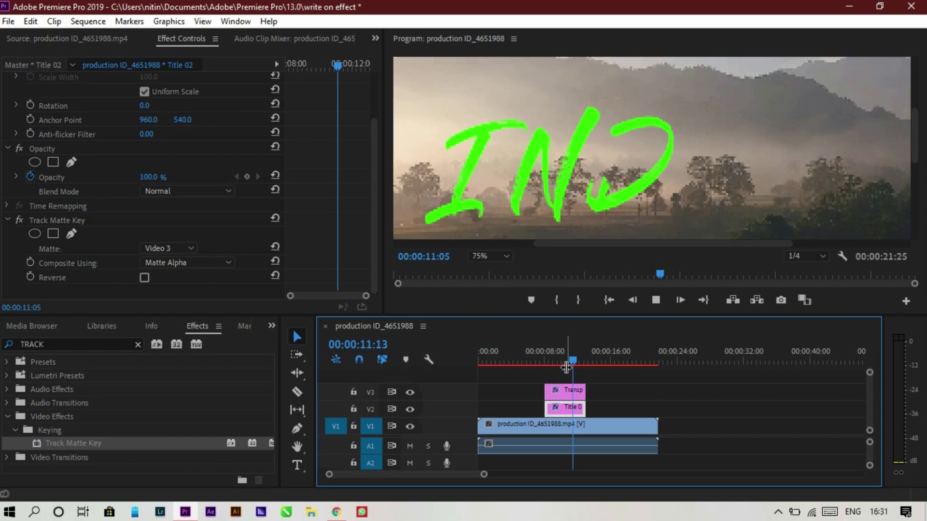
{"action": "key", "text": "space"}
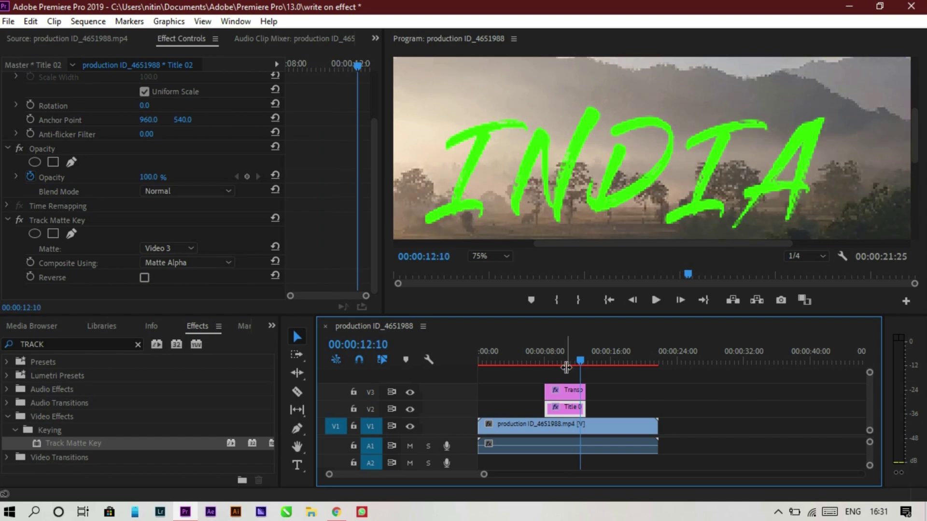
{"action": "left_click", "coordinate": [498, 256]}
{"action": "left_click", "coordinate": [500, 266]}
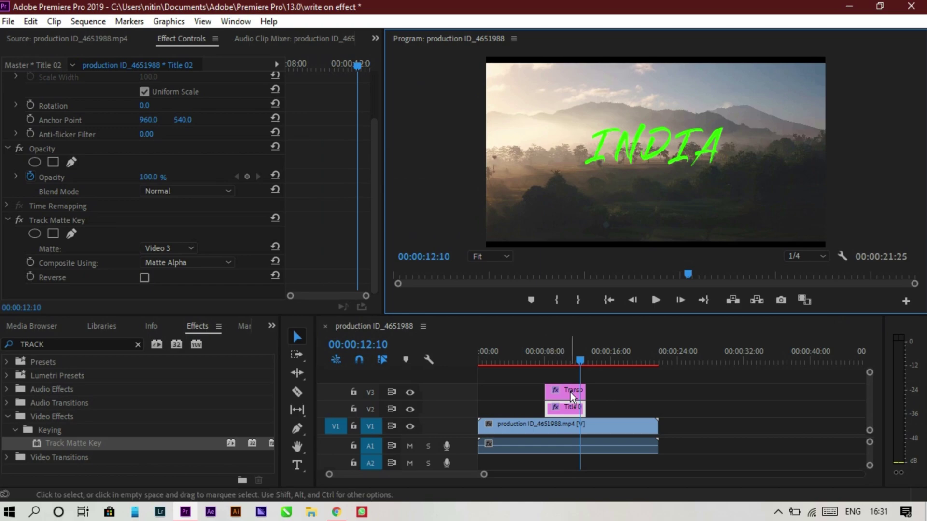
Open the Title 02 clip on V2 for editing and bring up the color picker for the text's fill
{"action": "left_click", "coordinate": [572, 407]}
{"action": "double_click", "coordinate": [572, 407]}
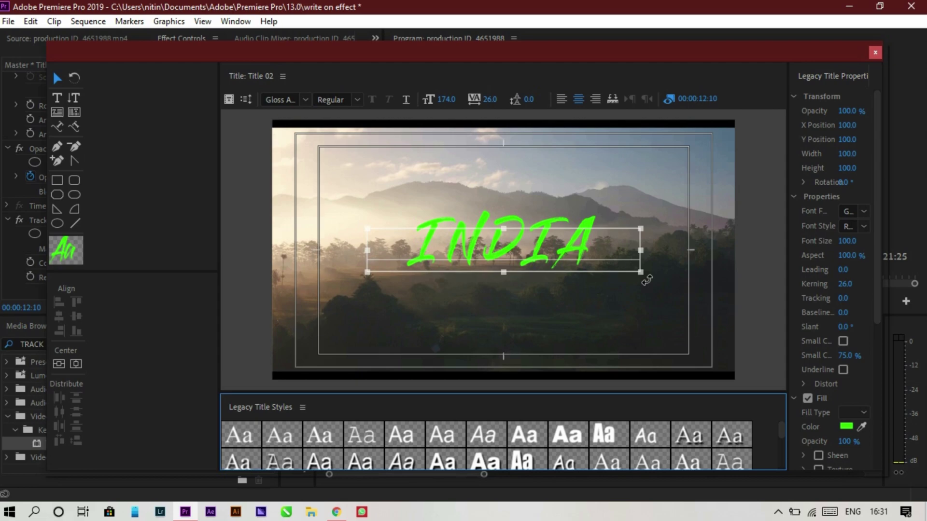
{"action": "left_click", "coordinate": [846, 426]}
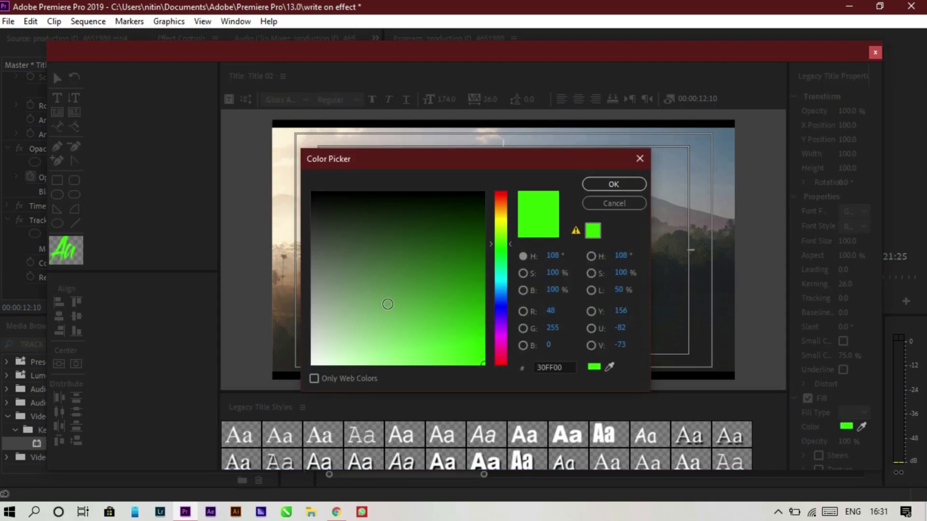